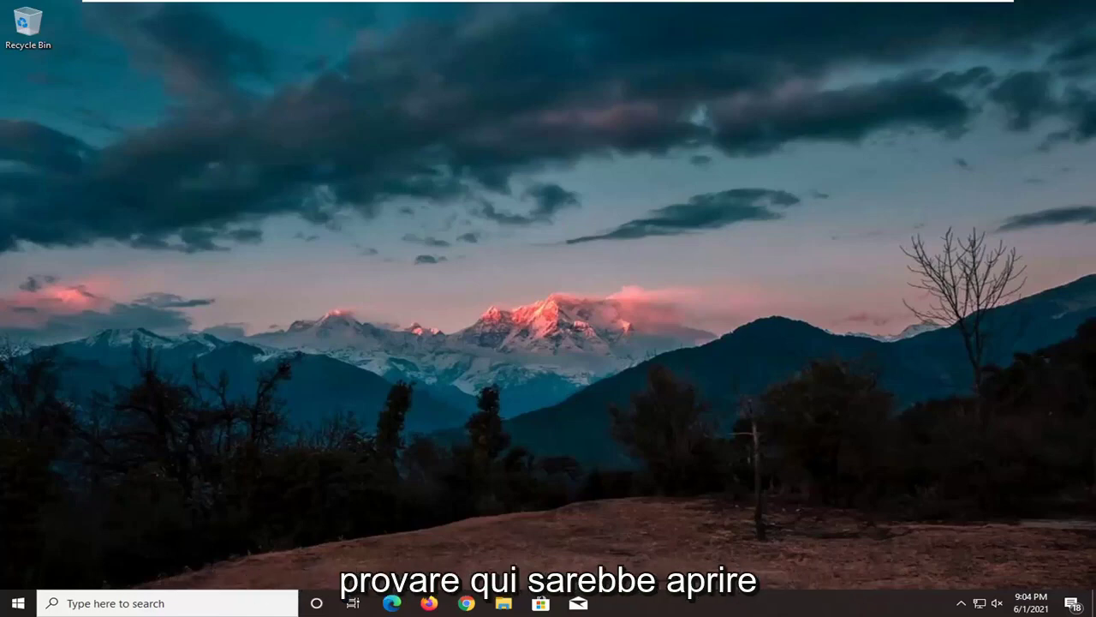
- Search the Start menu for 'device manager' and launch Device Manager
{"action": "left_click", "coordinate": [12, 608]}
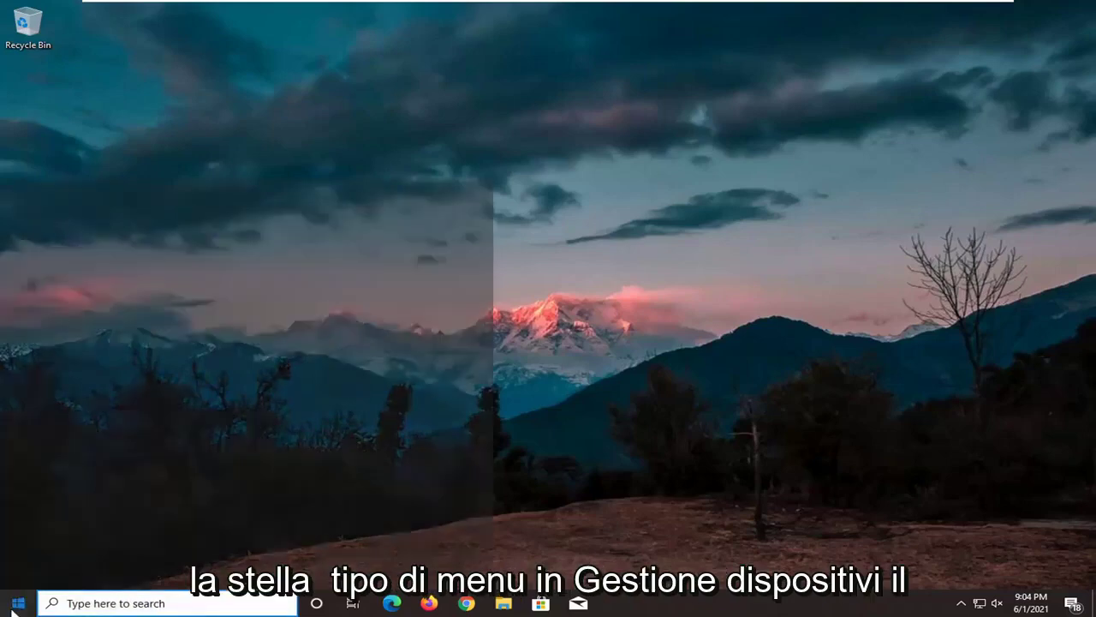
{"action": "type", "text": "device m"}
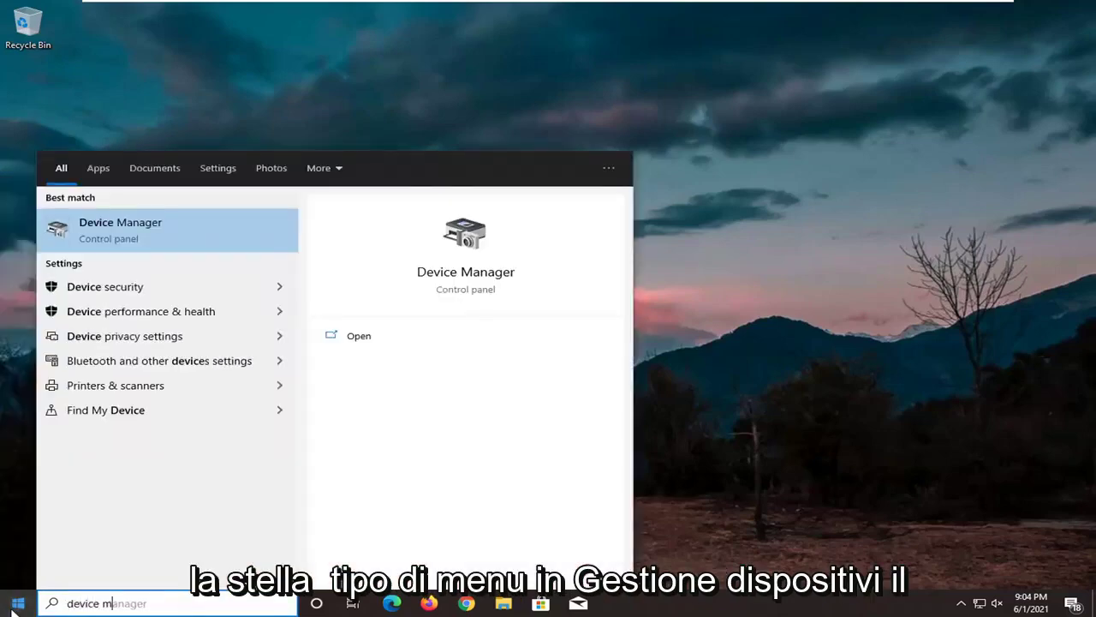
{"action": "type", "text": "anager"}
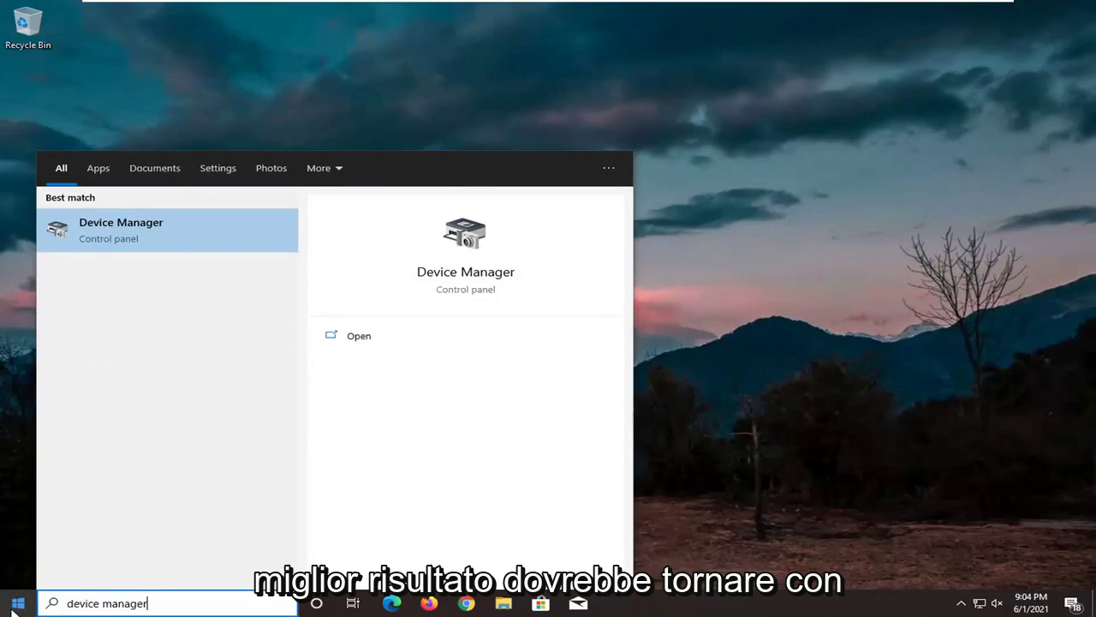
{"action": "left_click", "coordinate": [153, 233]}
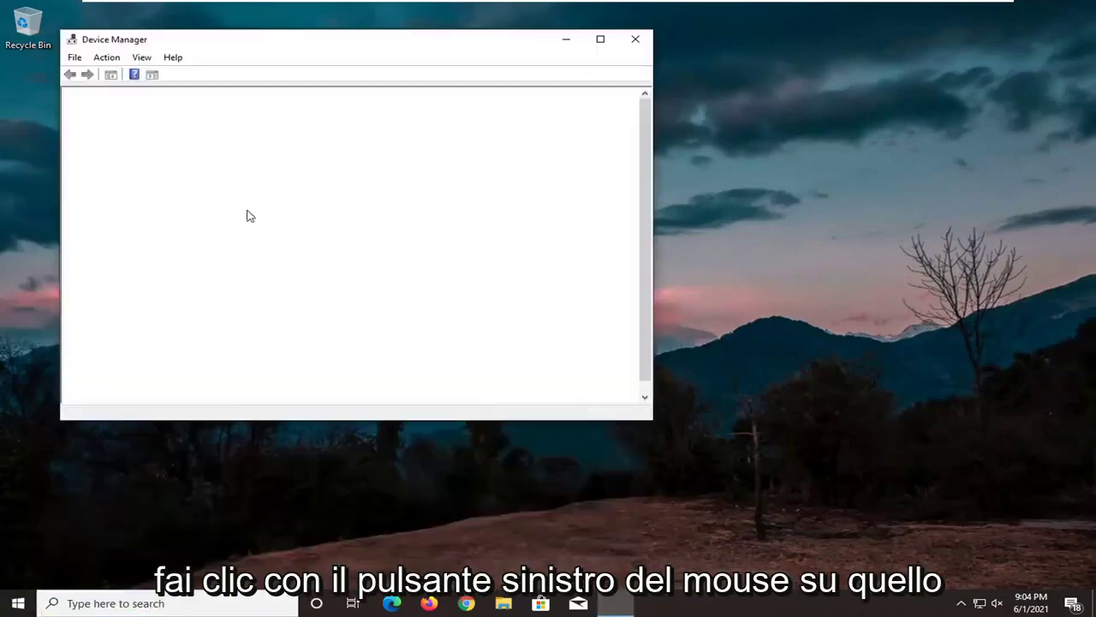
- Expand Universal Serial Bus controllers and select the Standard USB 3.1 eXtensible Host Controller
{"action": "left_click_drag", "start_coordinate": [288, 55], "coordinate": [437, 88]}
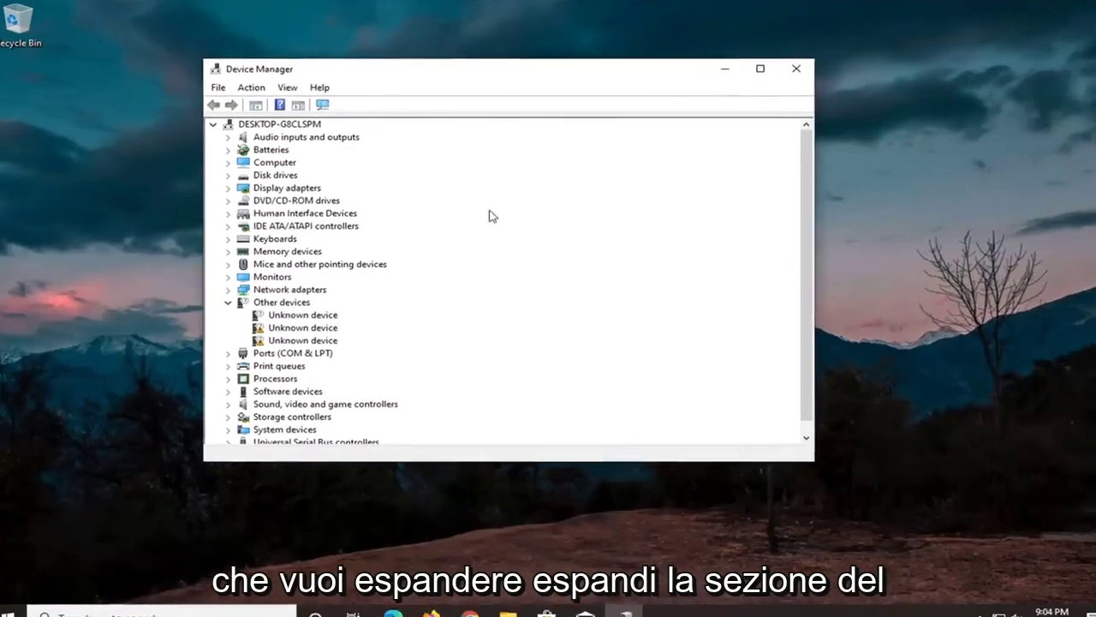
{"action": "scroll", "coordinate": [270, 377], "scroll_direction": "down", "scroll_amount": 1}
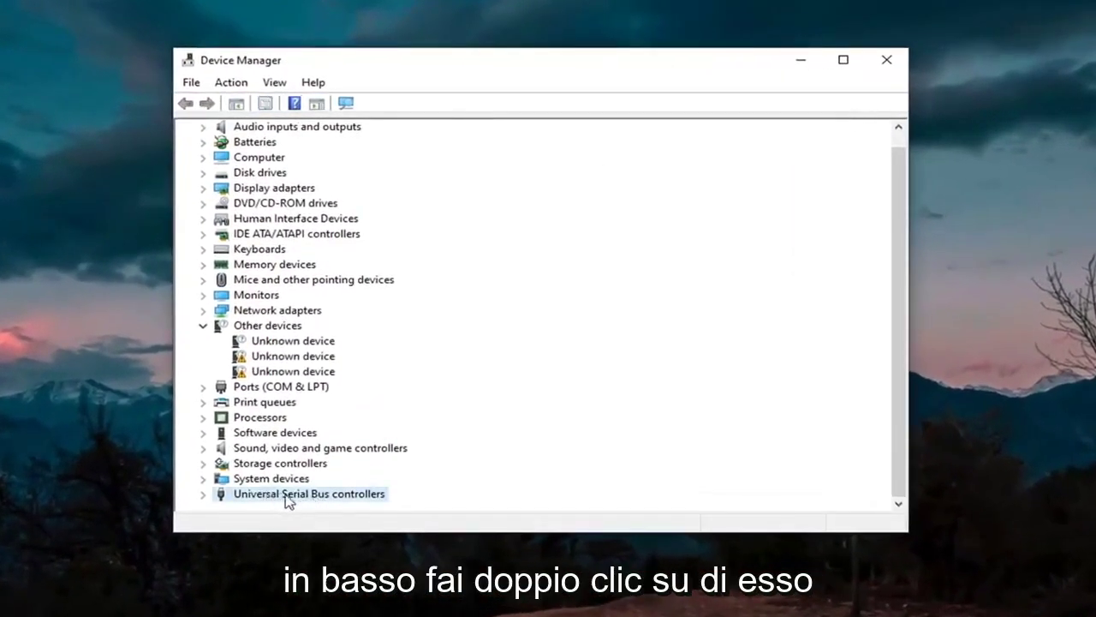
{"action": "double_click", "coordinate": [286, 494]}
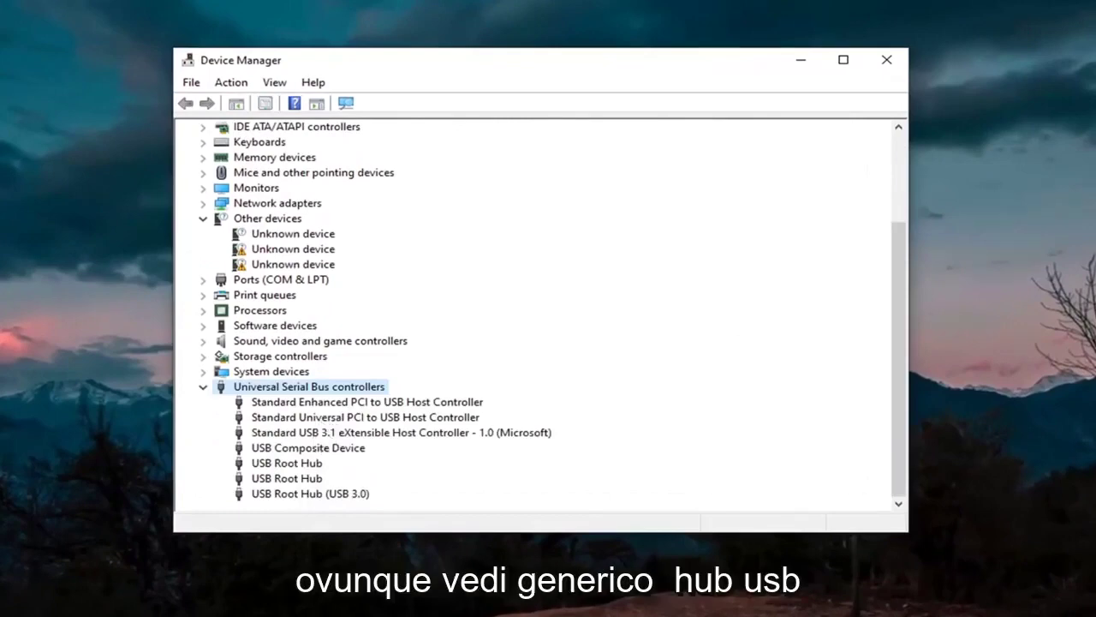
{"action": "left_click", "coordinate": [343, 447]}
{"action": "left_click", "coordinate": [339, 432]}
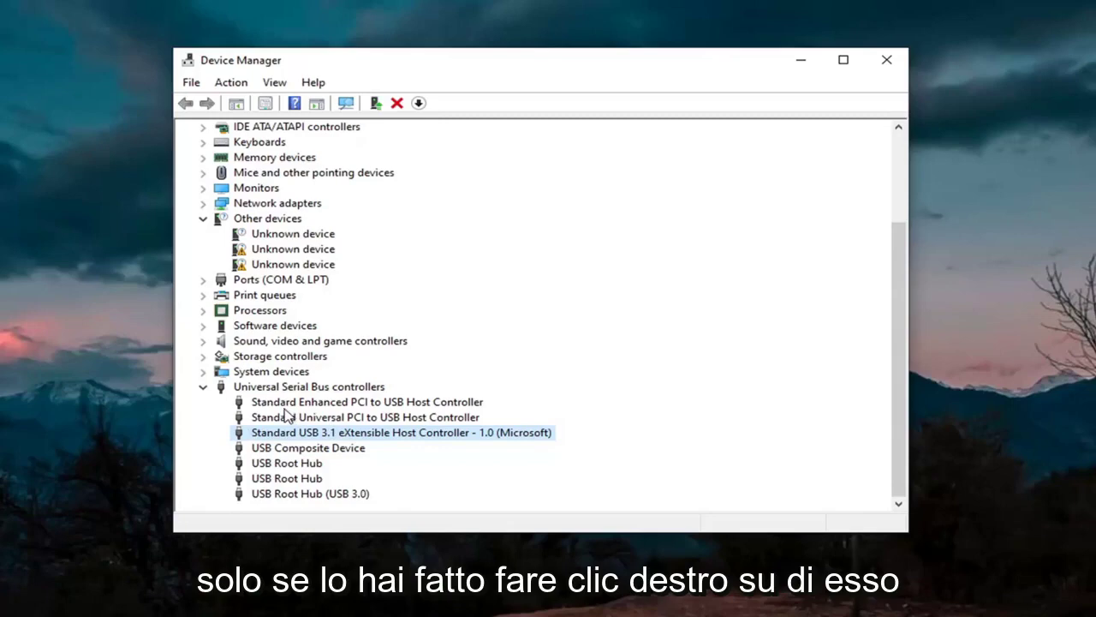
- Reinstall the USB 3.1 controller's driver as USB xHCI Compliant Host Controller, then close Device Manager
{"action": "right_click", "coordinate": [292, 436]}
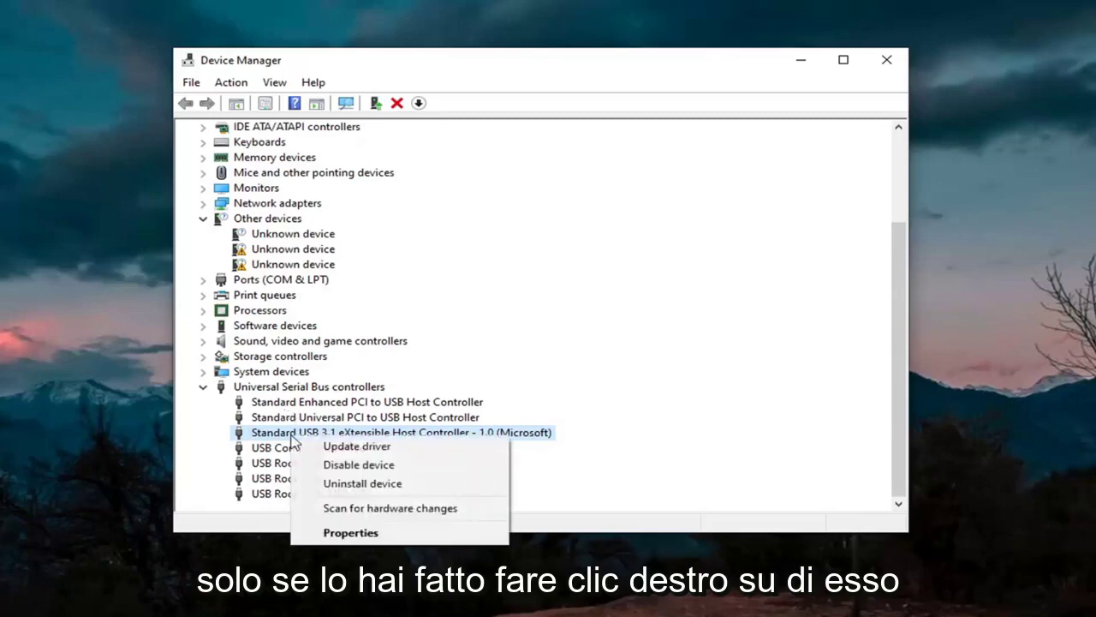
{"action": "left_click", "coordinate": [356, 446]}
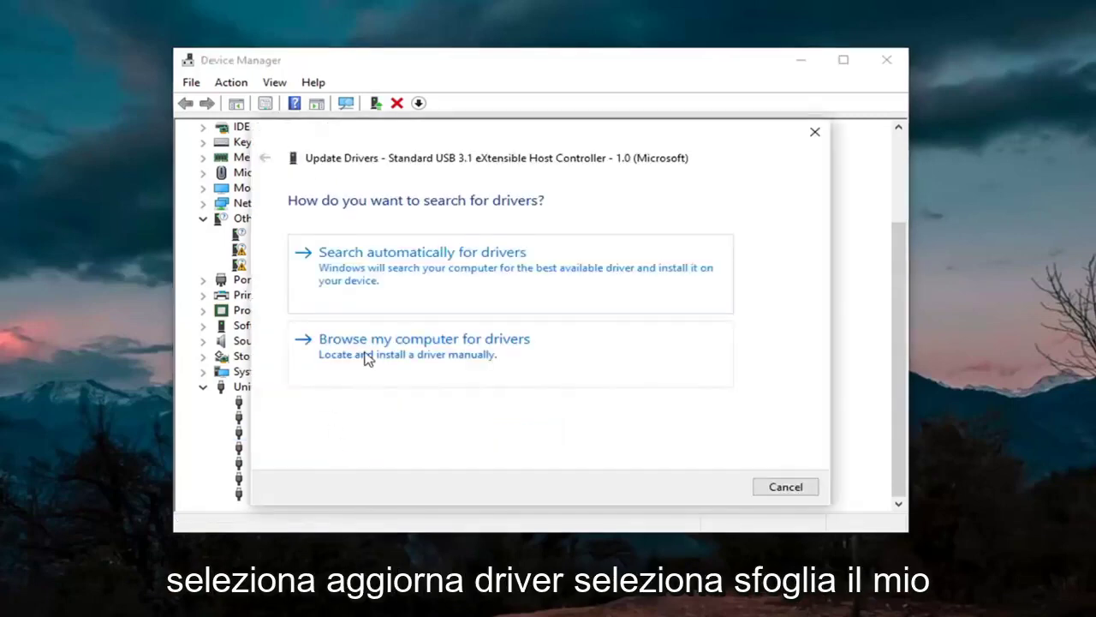
{"action": "left_click", "coordinate": [437, 355]}
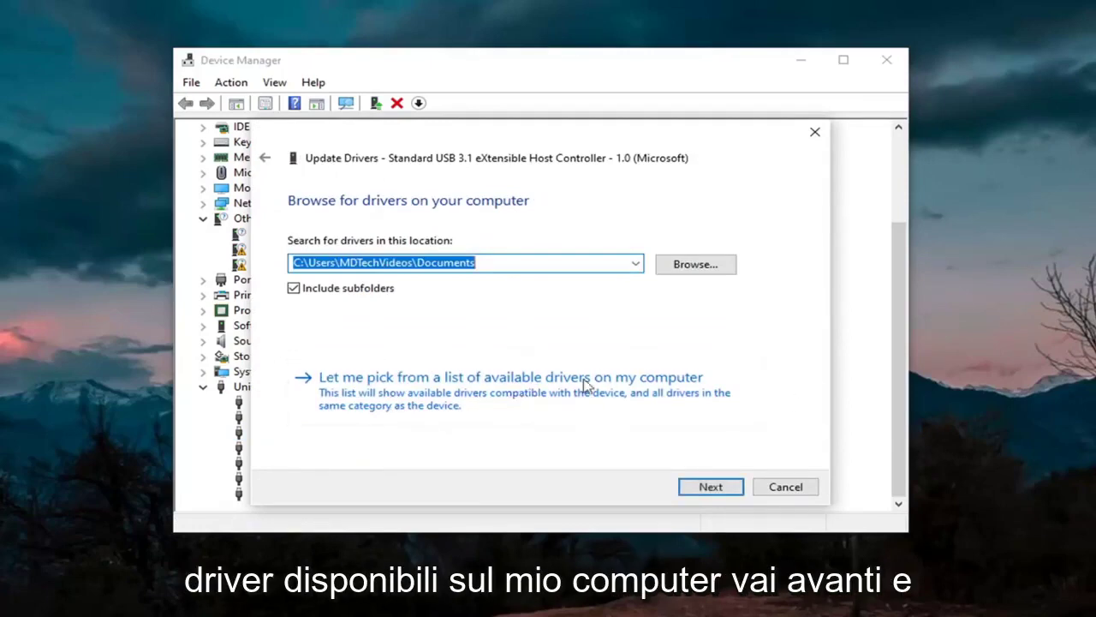
{"action": "left_click", "coordinate": [500, 400]}
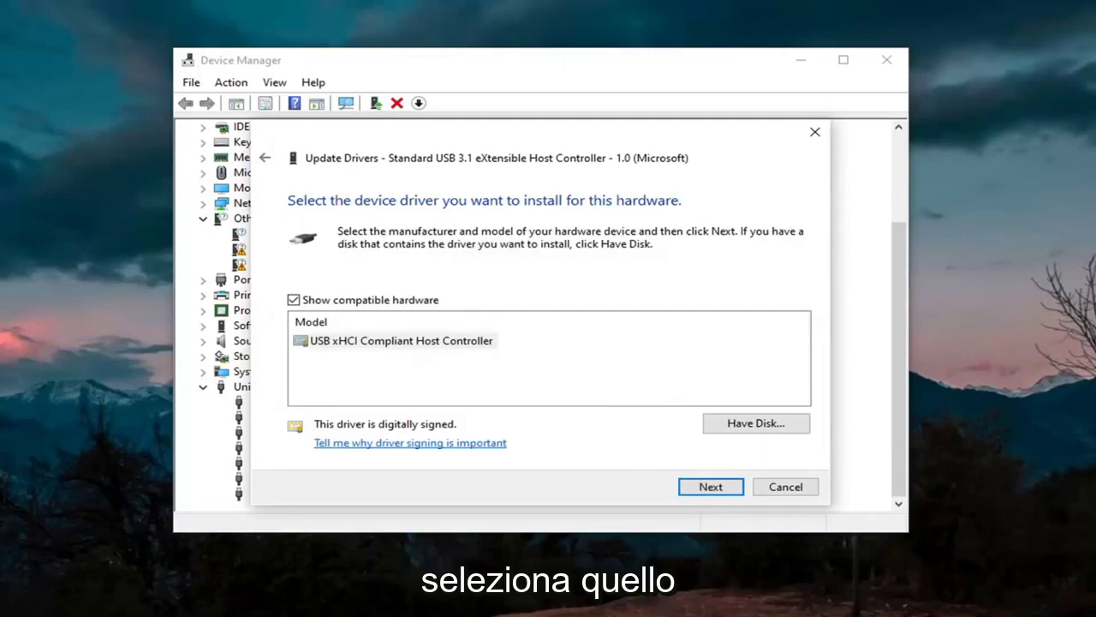
{"action": "left_click", "coordinate": [701, 484]}
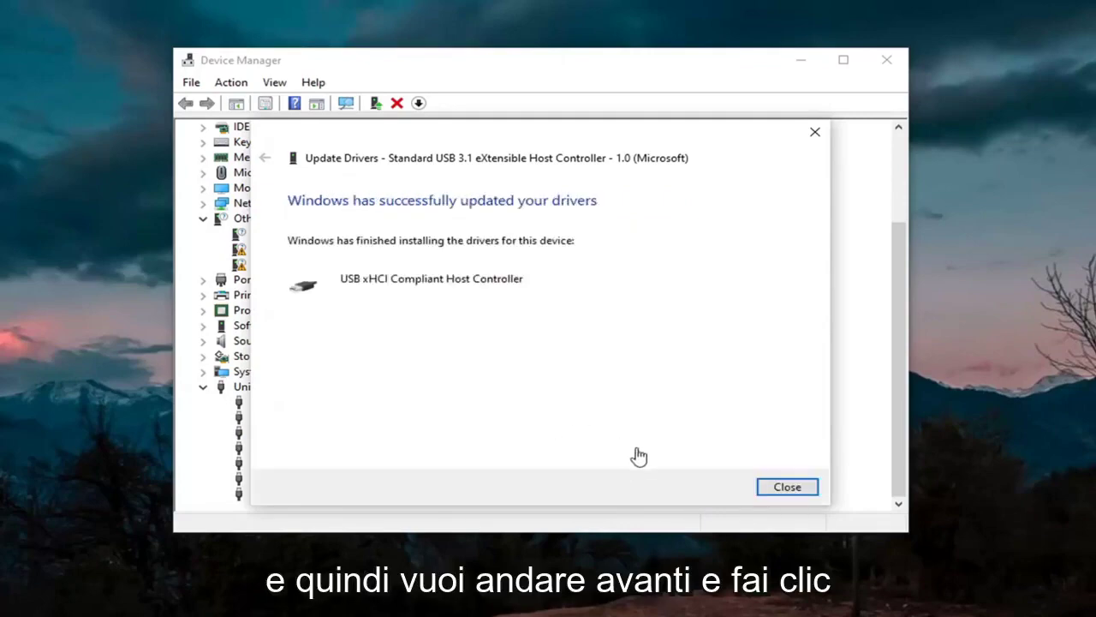
{"action": "left_click", "coordinate": [787, 486]}
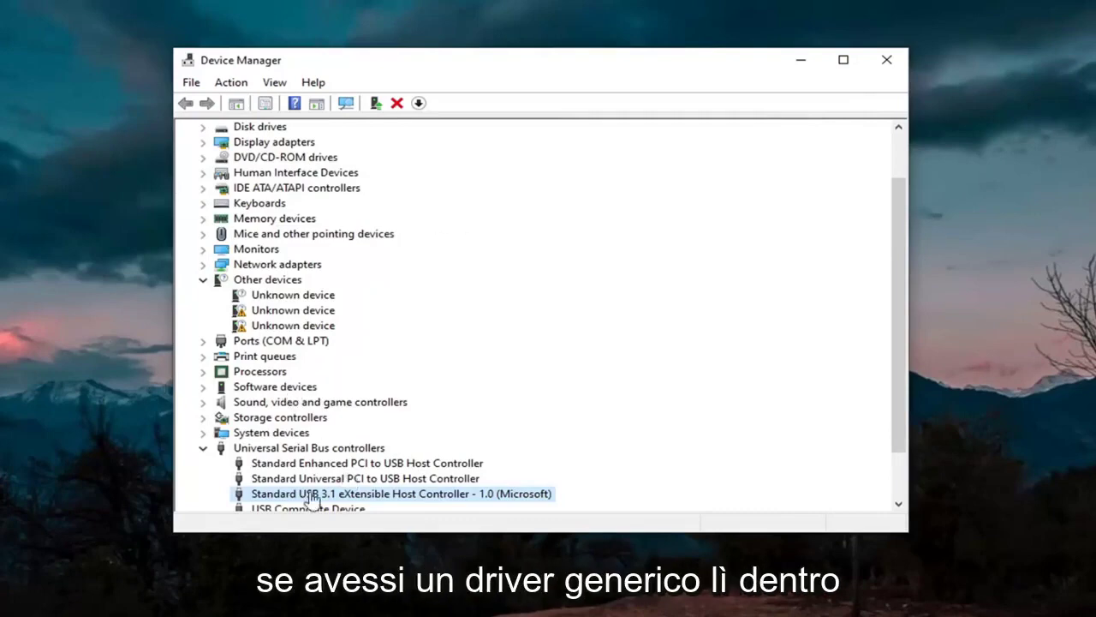
{"action": "left_click", "coordinate": [884, 62]}
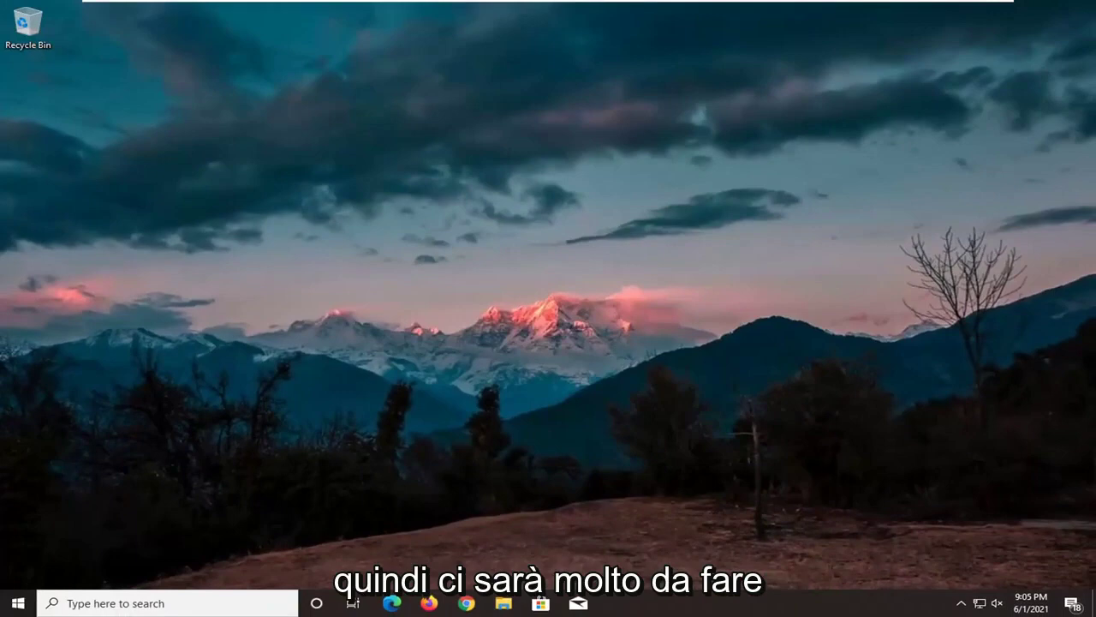
- From This PC in File Explorer, open Local Disk (C:) Properties on the Tools tab
{"action": "left_click", "coordinate": [505, 605]}
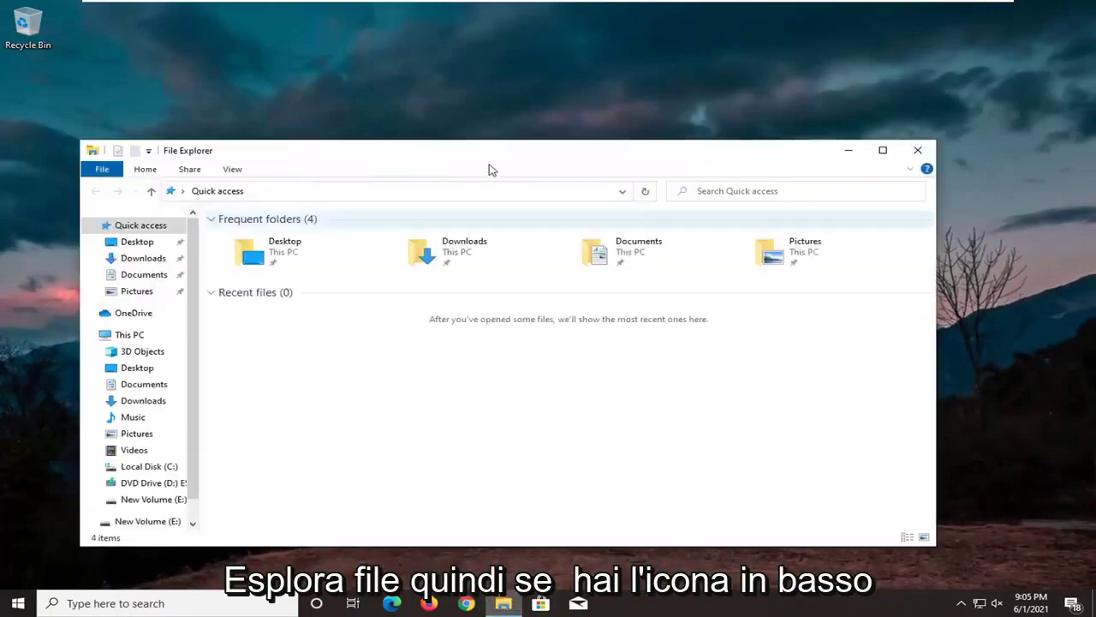
{"action": "left_click_drag", "start_coordinate": [473, 166], "coordinate": [496, 96]}
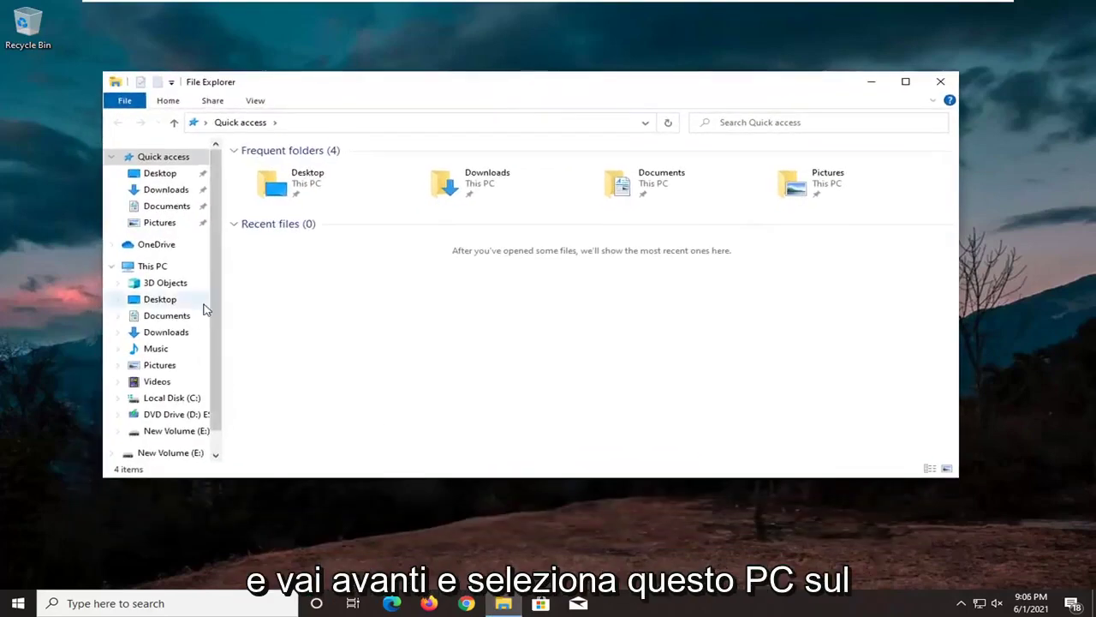
{"action": "left_click", "coordinate": [152, 267]}
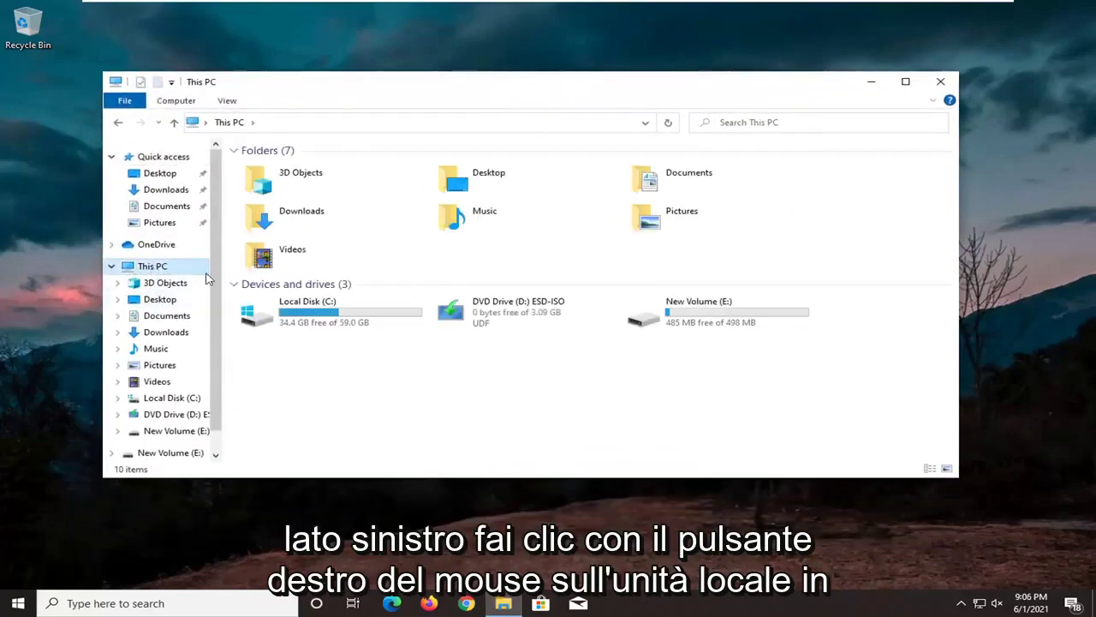
{"action": "right_click", "coordinate": [305, 315]}
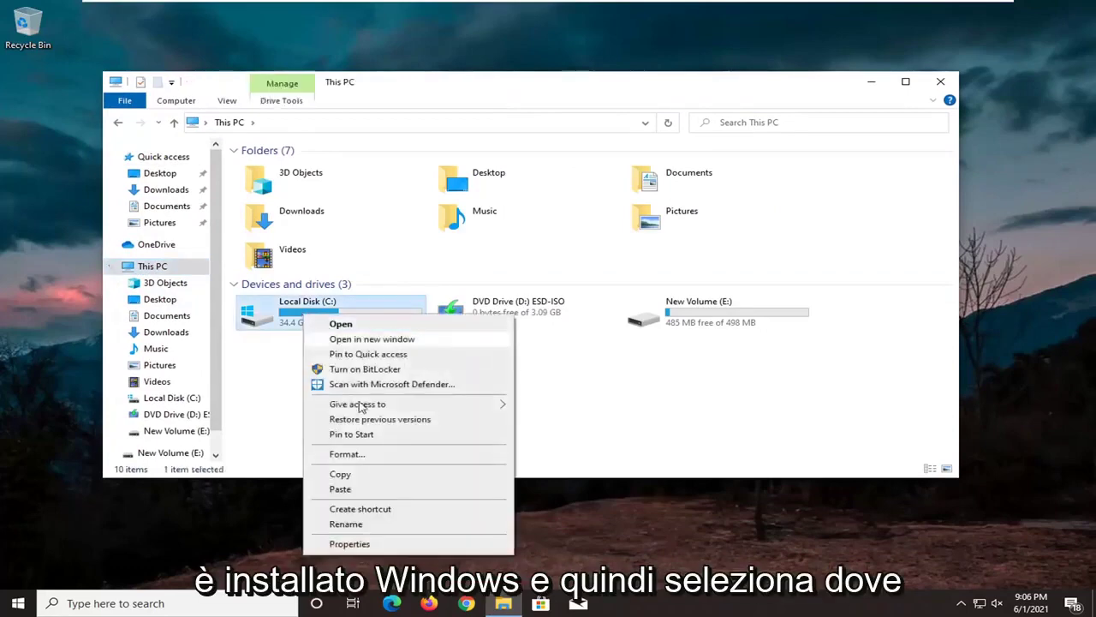
{"action": "left_click", "coordinate": [362, 545]}
{"action": "left_click_drag", "start_coordinate": [501, 247], "coordinate": [492, 120]}
{"action": "left_click", "coordinate": [472, 152]}
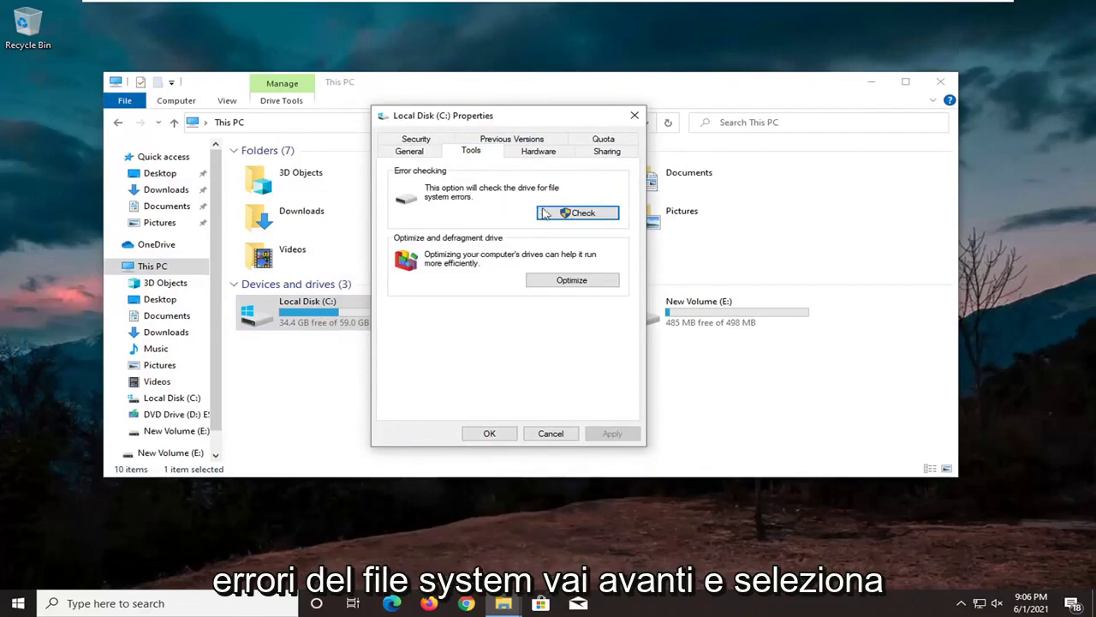
- Scan Local Disk (C:) for errors, dismiss the no-errors result, and close its Properties
{"action": "left_click", "coordinate": [583, 214]}
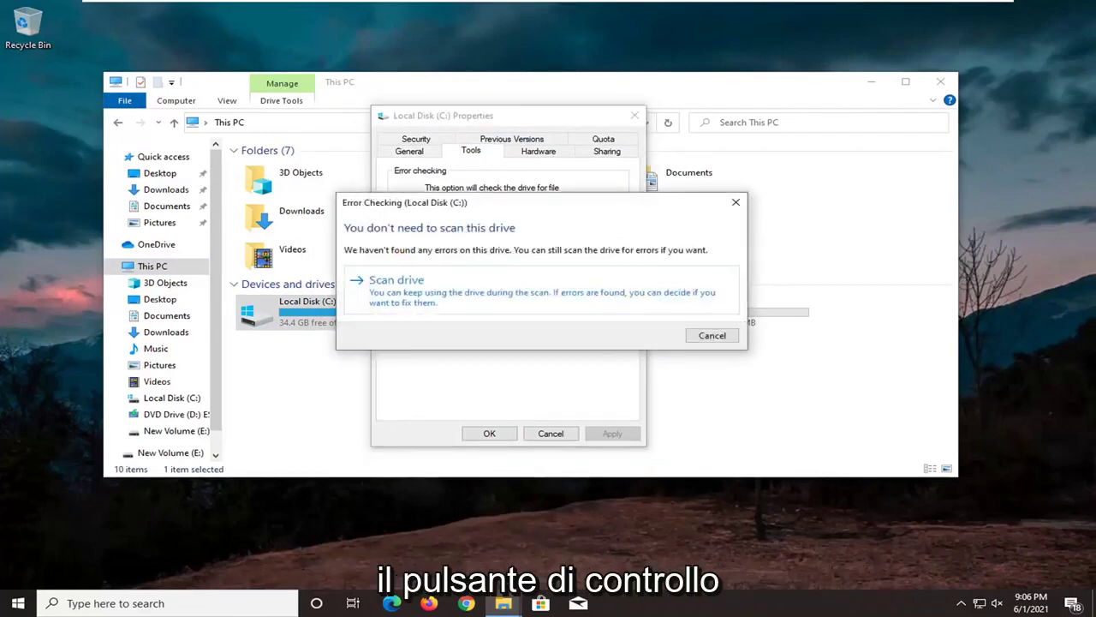
{"action": "left_click", "coordinate": [446, 295]}
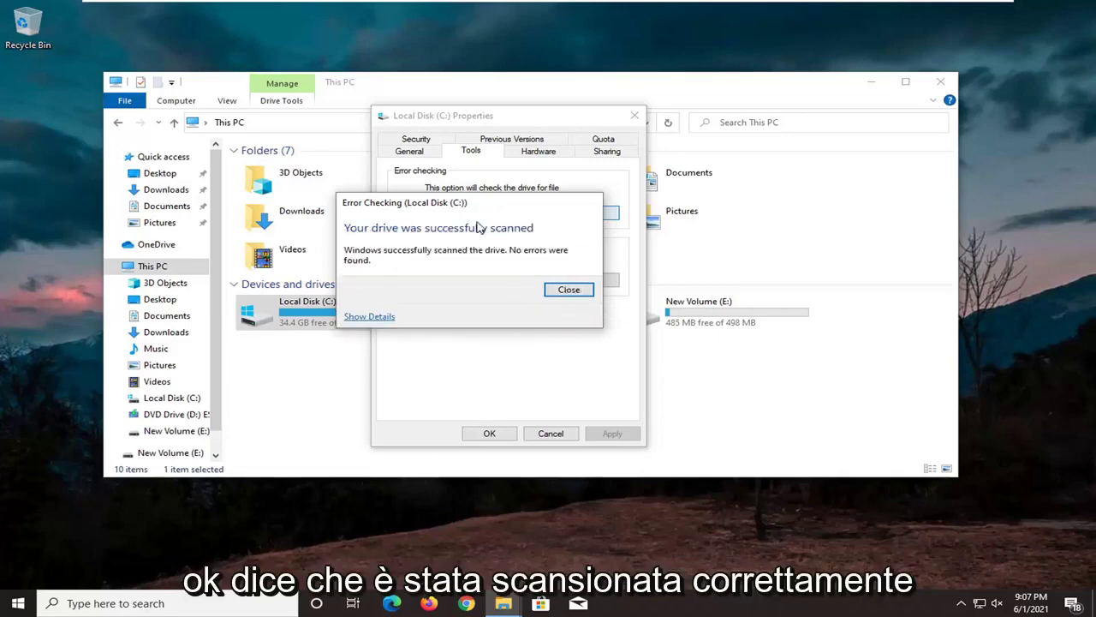
{"action": "left_click", "coordinate": [565, 289]}
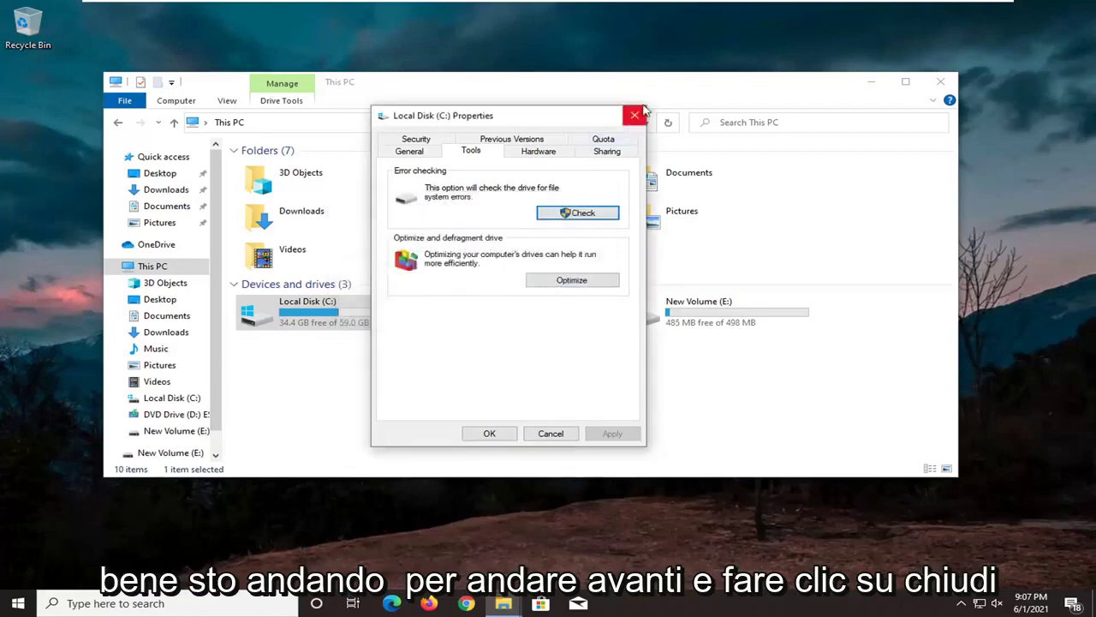
{"action": "left_click", "coordinate": [489, 434]}
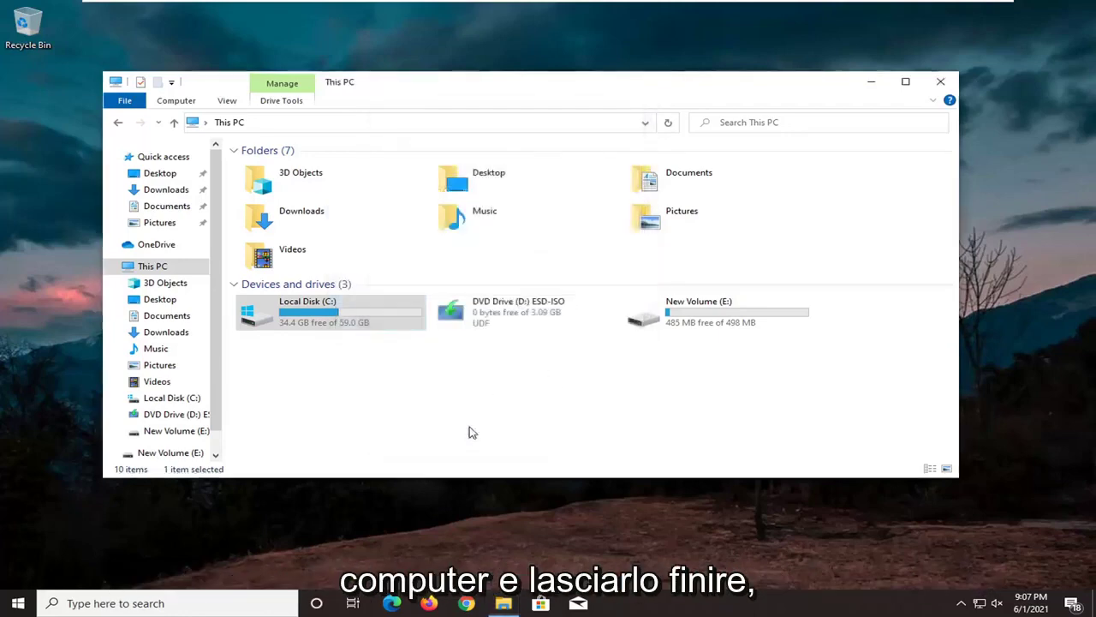
- Close File Explorer and reopen Device Manager with a 'device manager' search
{"action": "left_click", "coordinate": [941, 82]}
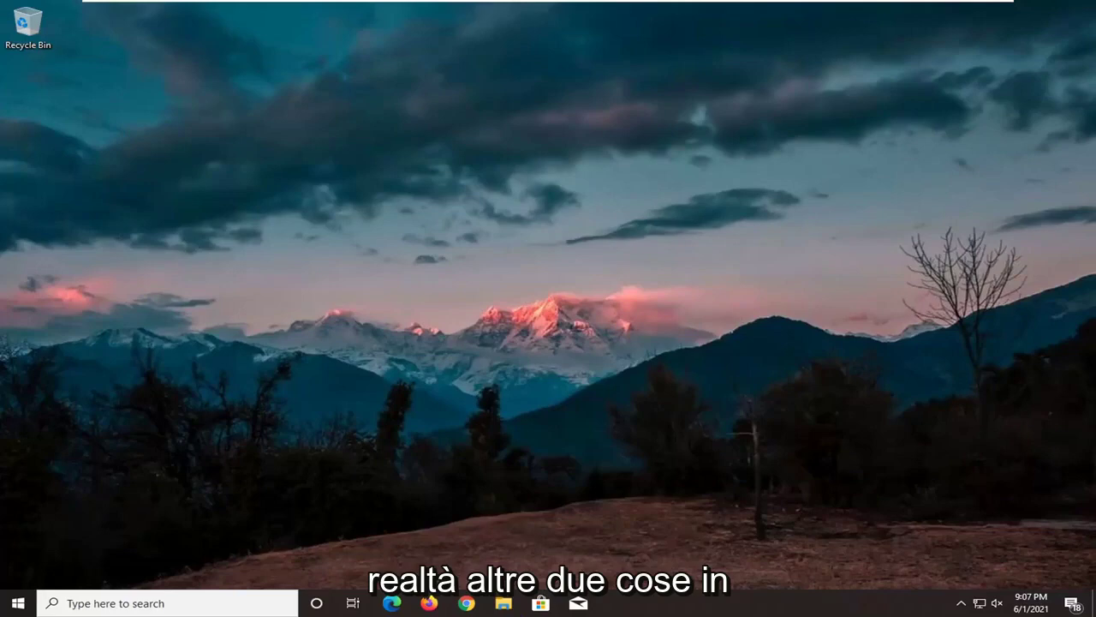
{"action": "left_click", "coordinate": [17, 603]}
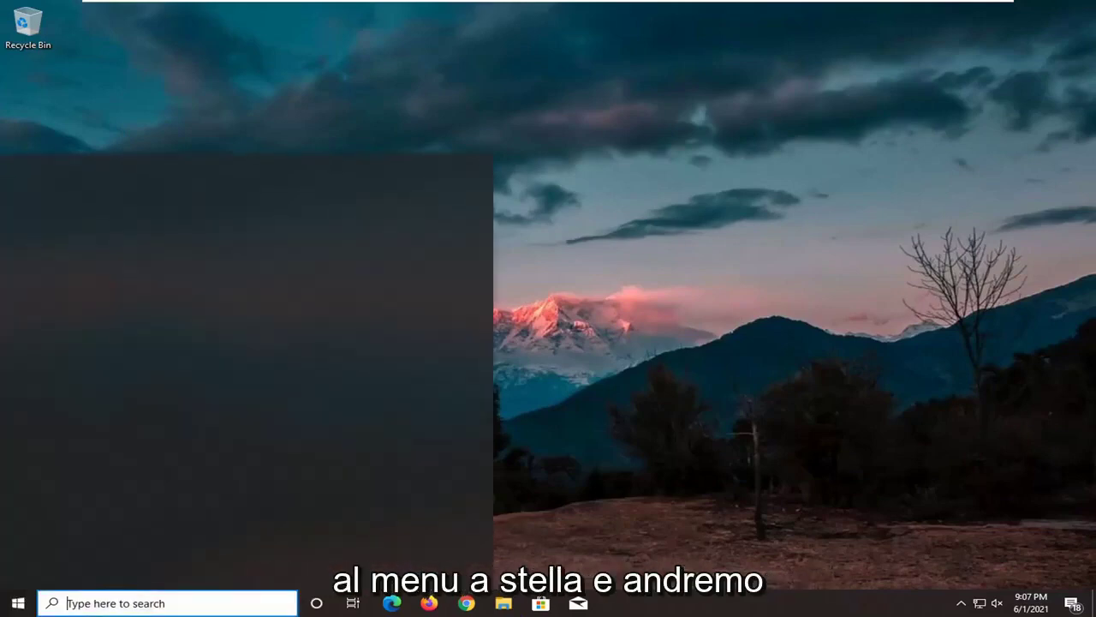
{"action": "type", "text": "device manager"}
{"action": "key", "text": "Return"}
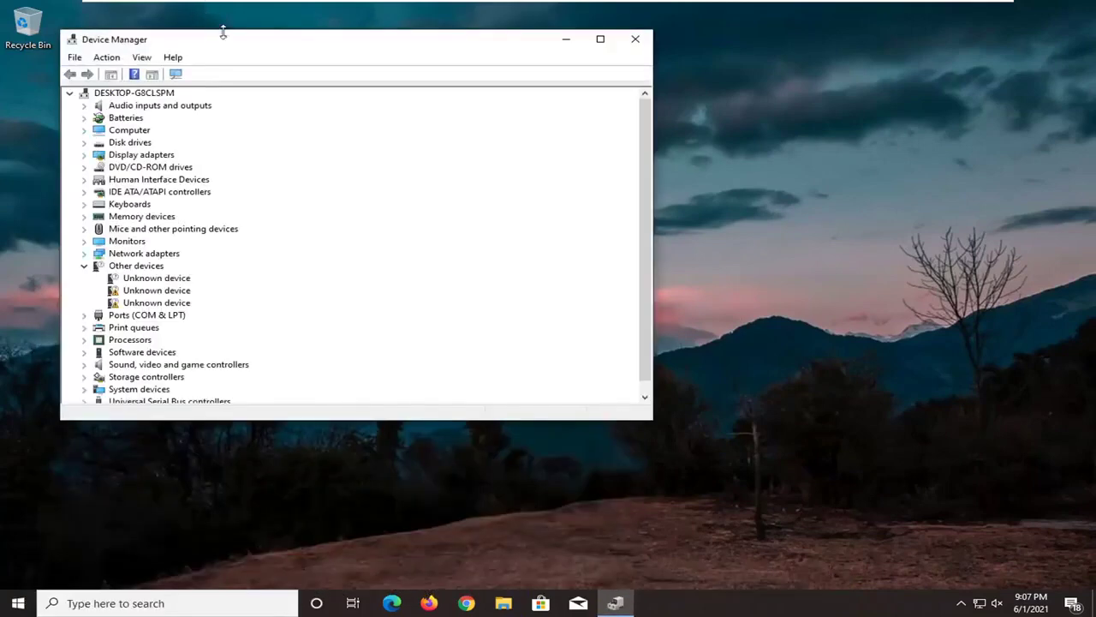
{"action": "left_click_drag", "start_coordinate": [223, 33], "coordinate": [339, 41]}
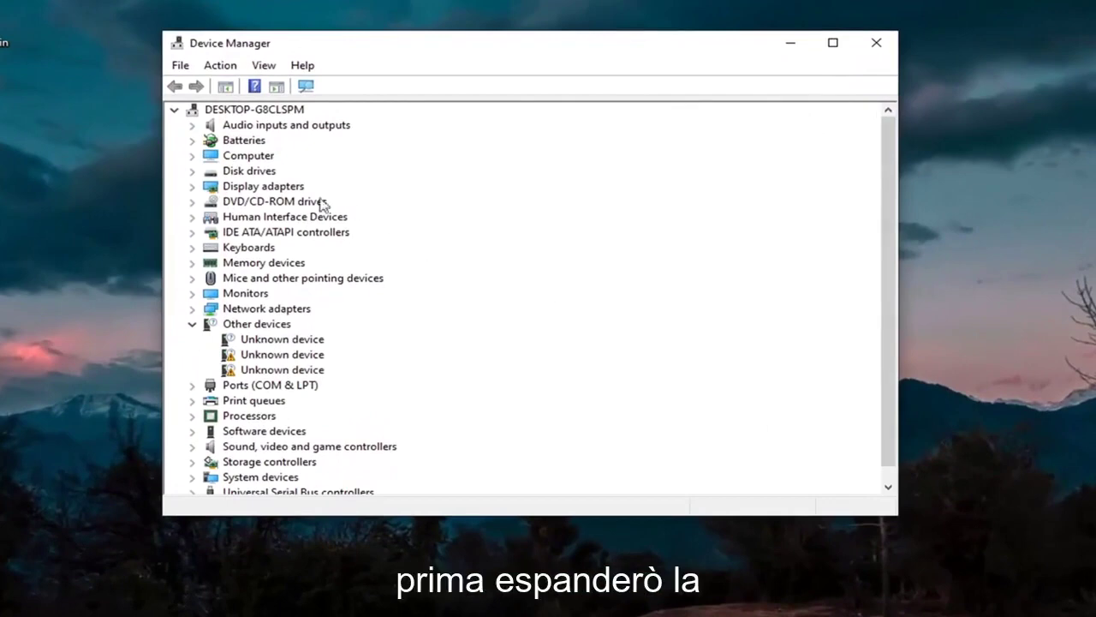
- Expand Display adapters and open the VMware SVGA 3D adapter's Driver properties
{"action": "double_click", "coordinate": [261, 187]}
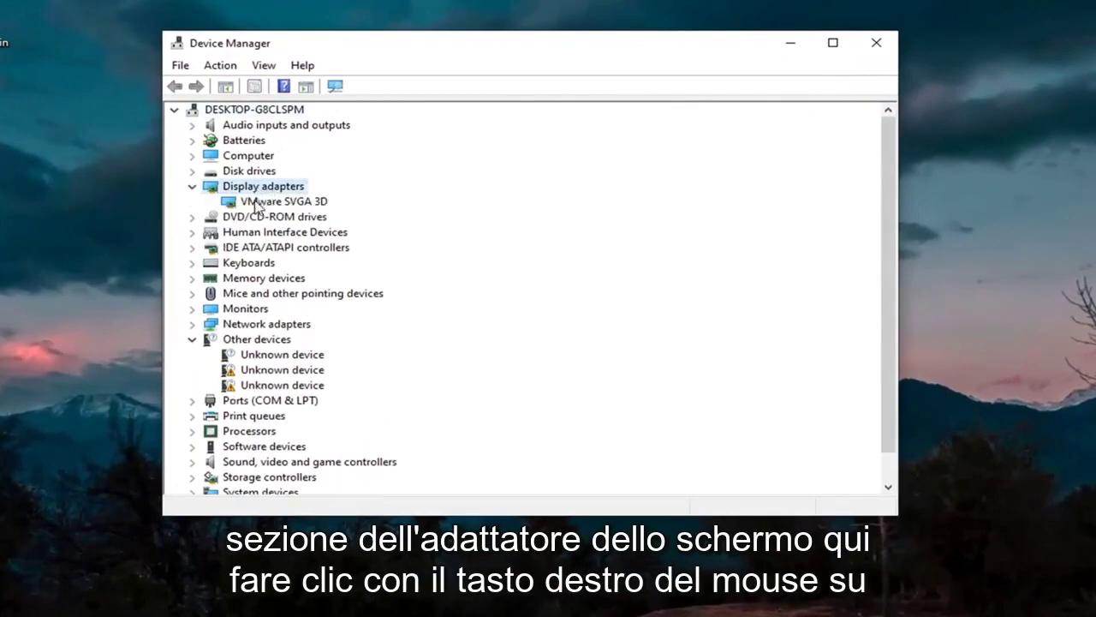
{"action": "right_click", "coordinate": [256, 204]}
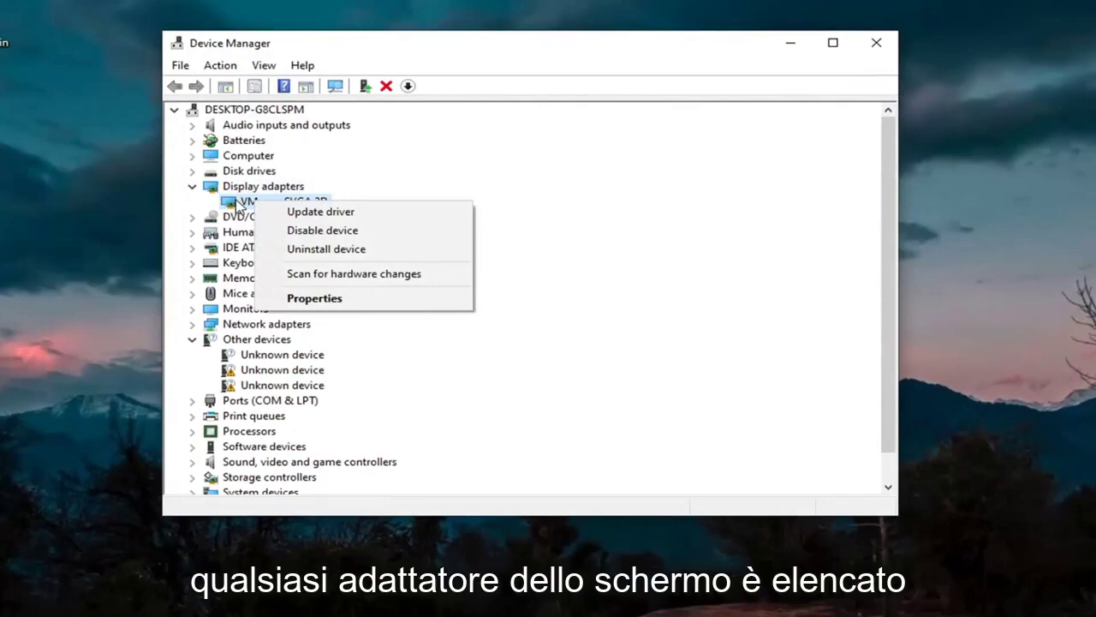
{"action": "left_click", "coordinate": [301, 298]}
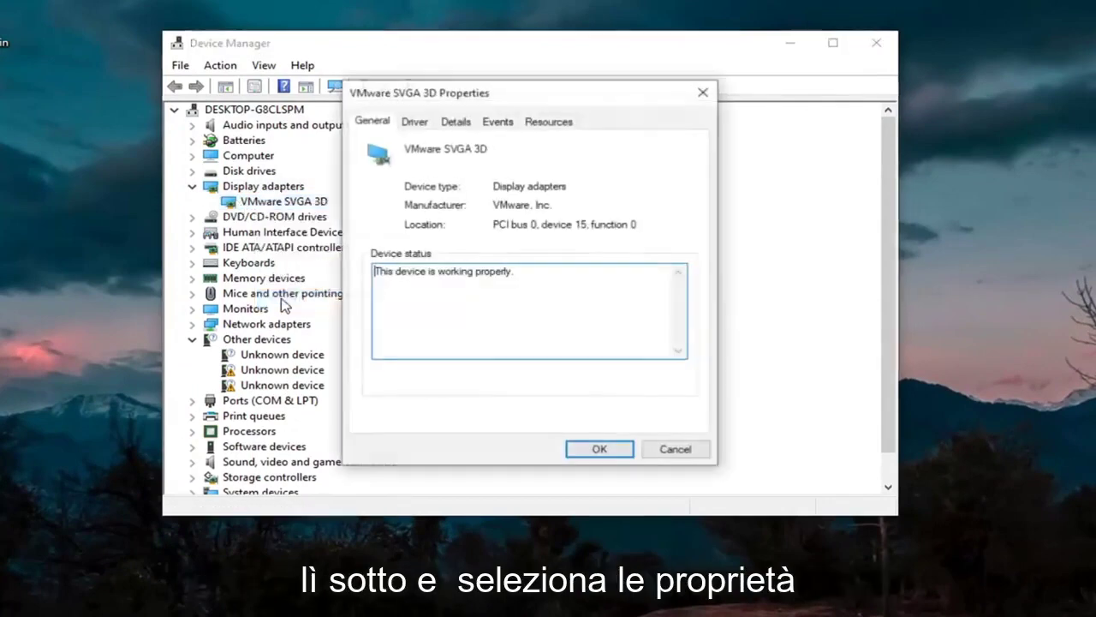
{"action": "left_click", "coordinate": [414, 123]}
- Reinstall the VMware SVGA 3D driver from the on-computer driver list and close its properties
{"action": "left_click", "coordinate": [411, 310]}
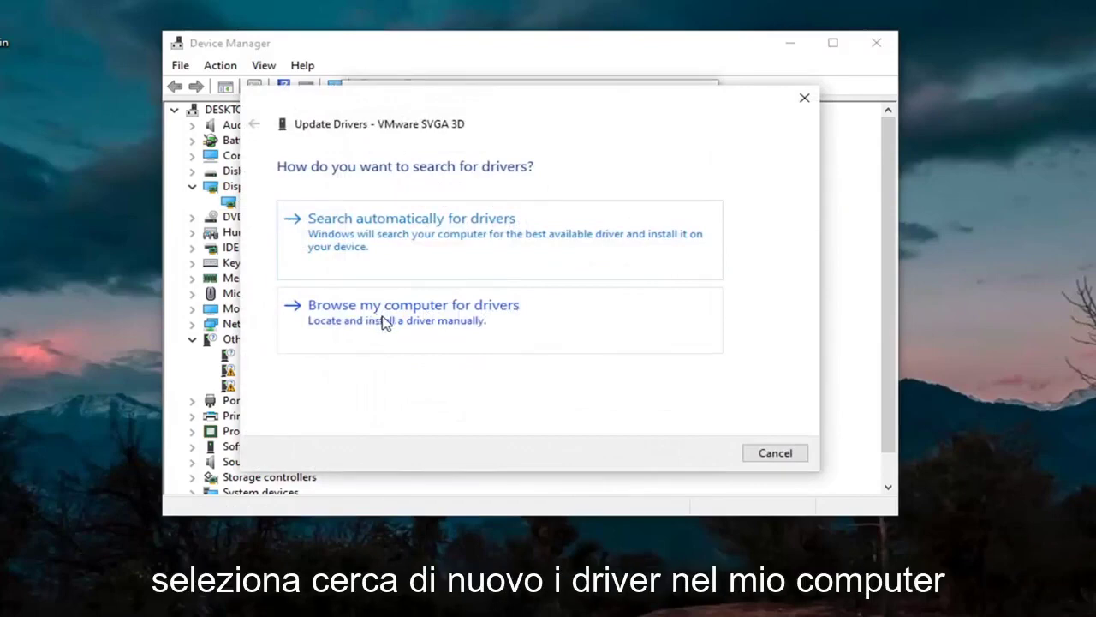
{"action": "left_click", "coordinate": [383, 322]}
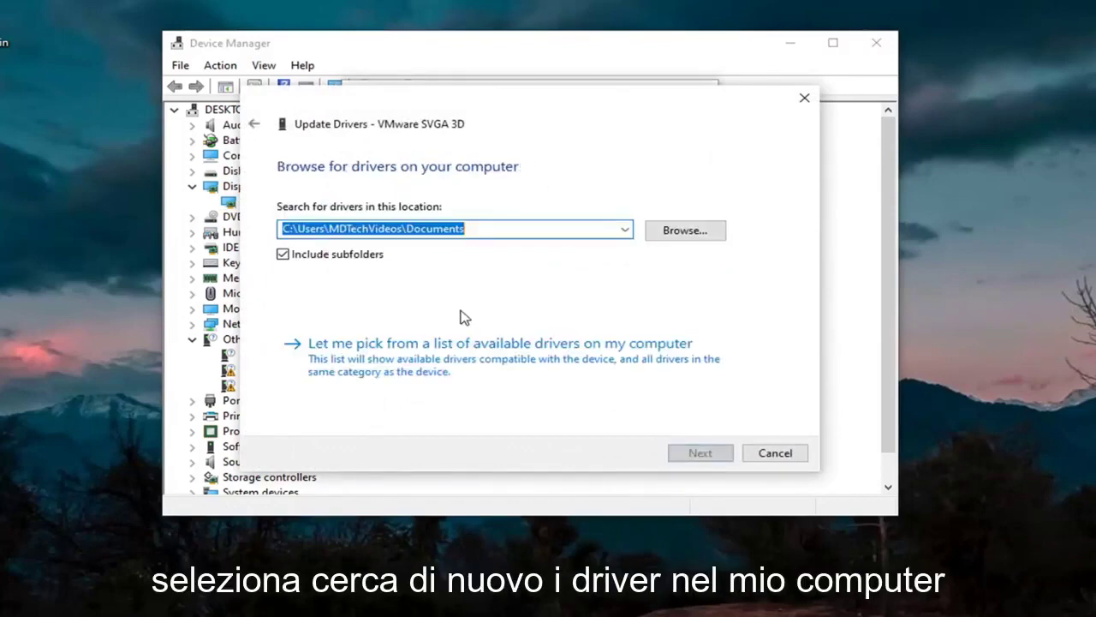
{"action": "left_click", "coordinate": [436, 374]}
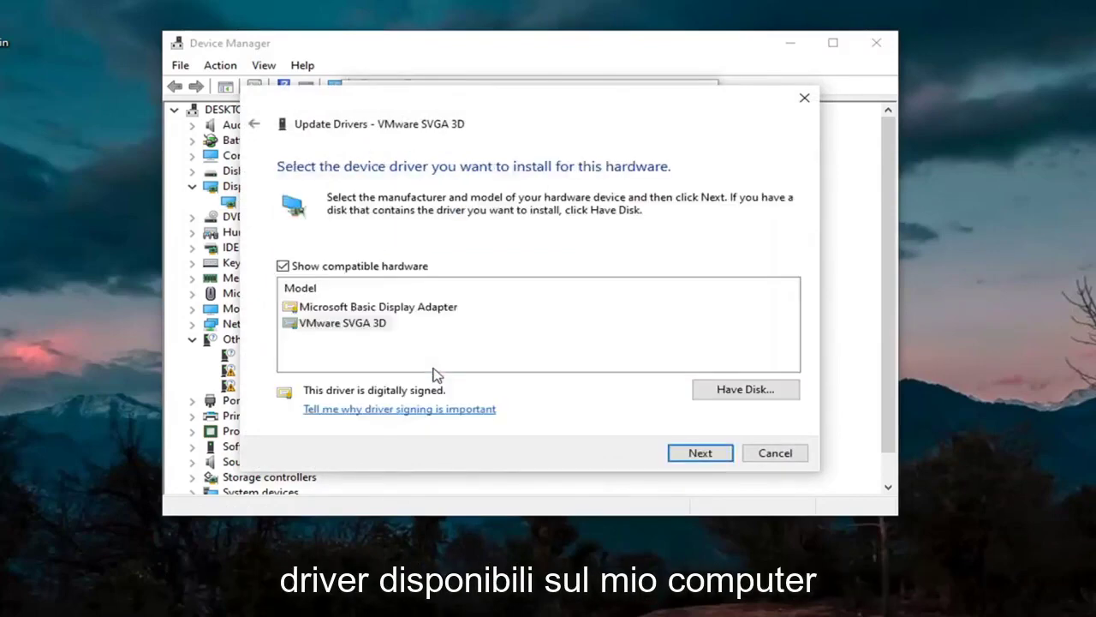
{"action": "left_click", "coordinate": [340, 327]}
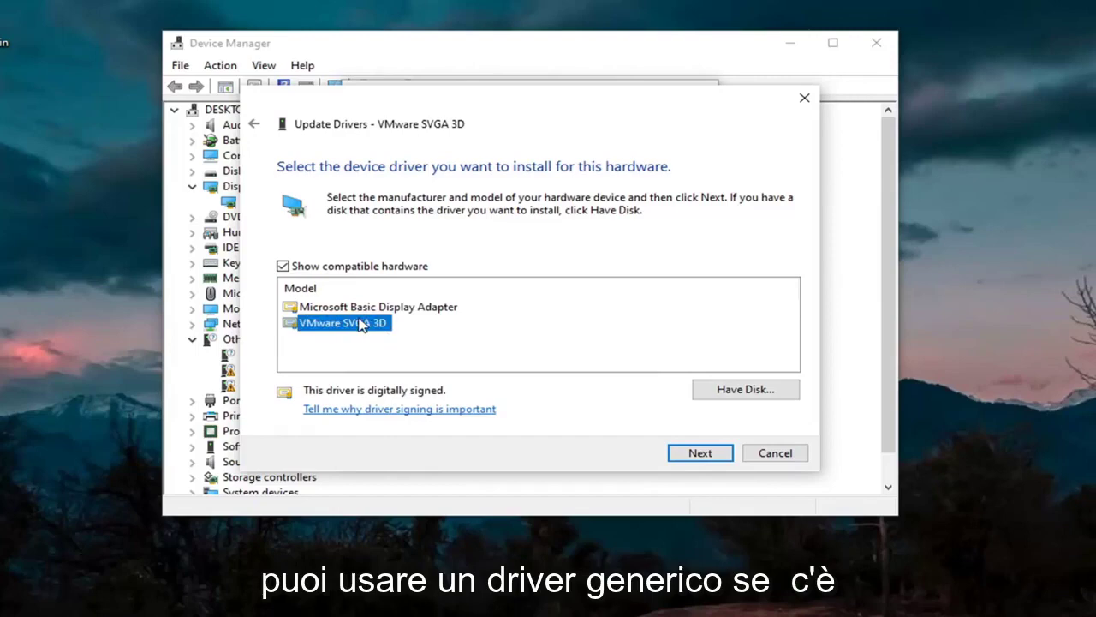
{"action": "left_click", "coordinate": [682, 454]}
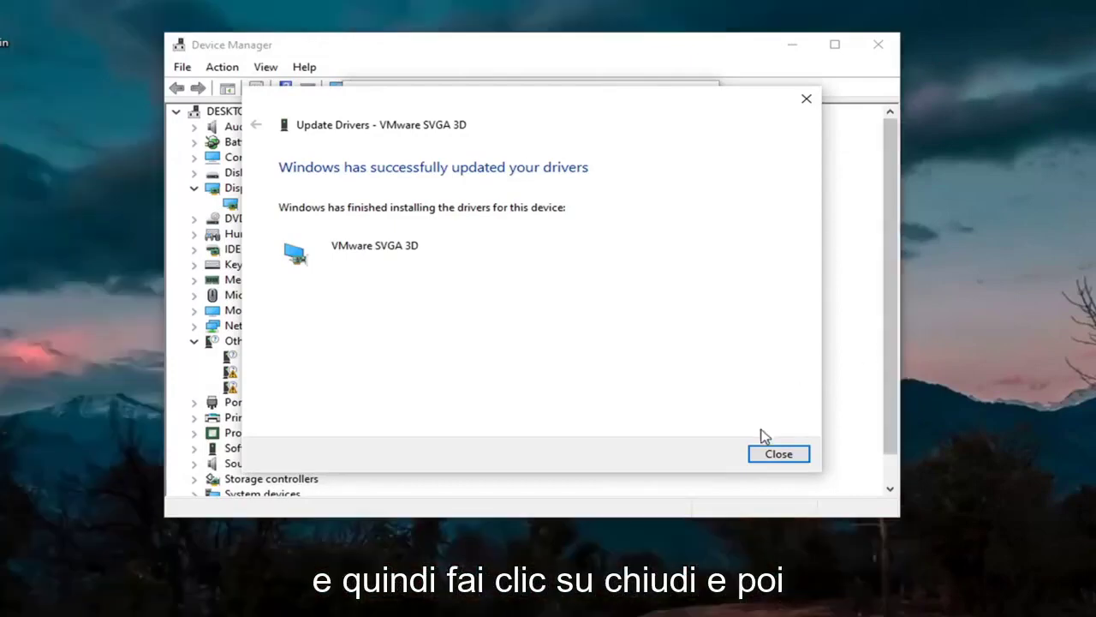
{"action": "left_click", "coordinate": [778, 454]}
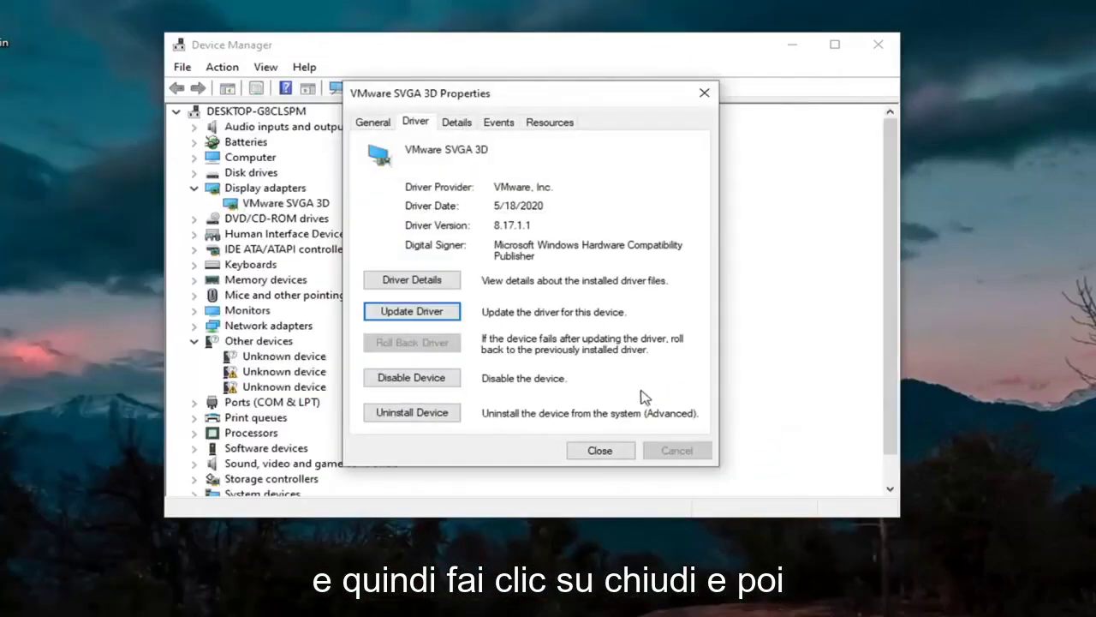
{"action": "left_click", "coordinate": [600, 450]}
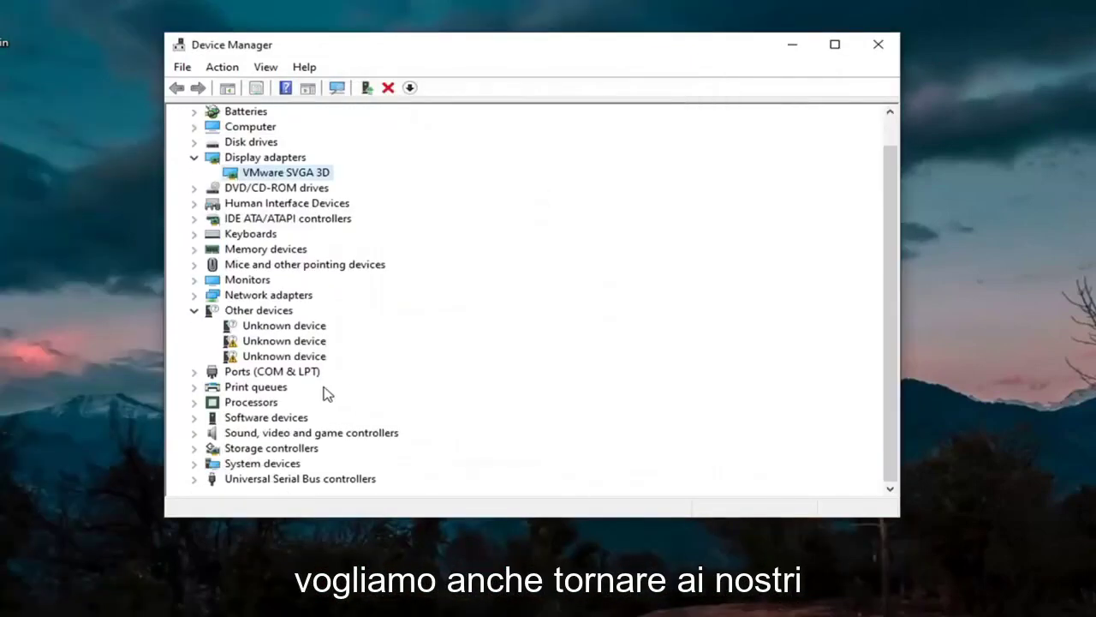
- Expand USB controllers and check the Enhanced and Universal PCI controllers for power settings
{"action": "left_click", "coordinate": [193, 478]}
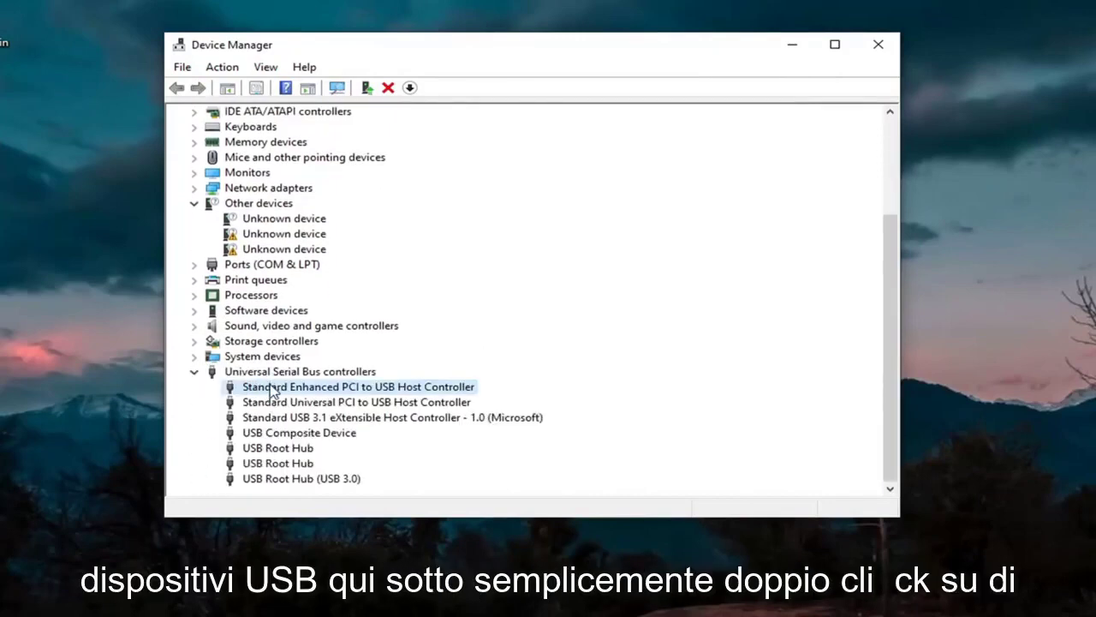
{"action": "double_click", "coordinate": [272, 390]}
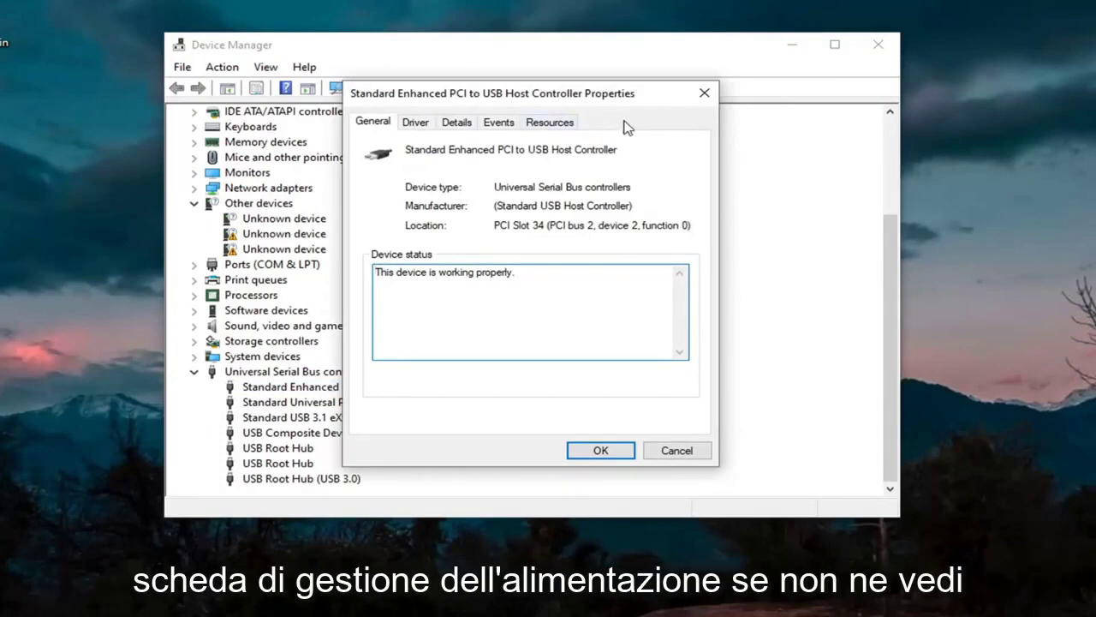
{"action": "left_click", "coordinate": [704, 93]}
{"action": "double_click", "coordinate": [257, 402]}
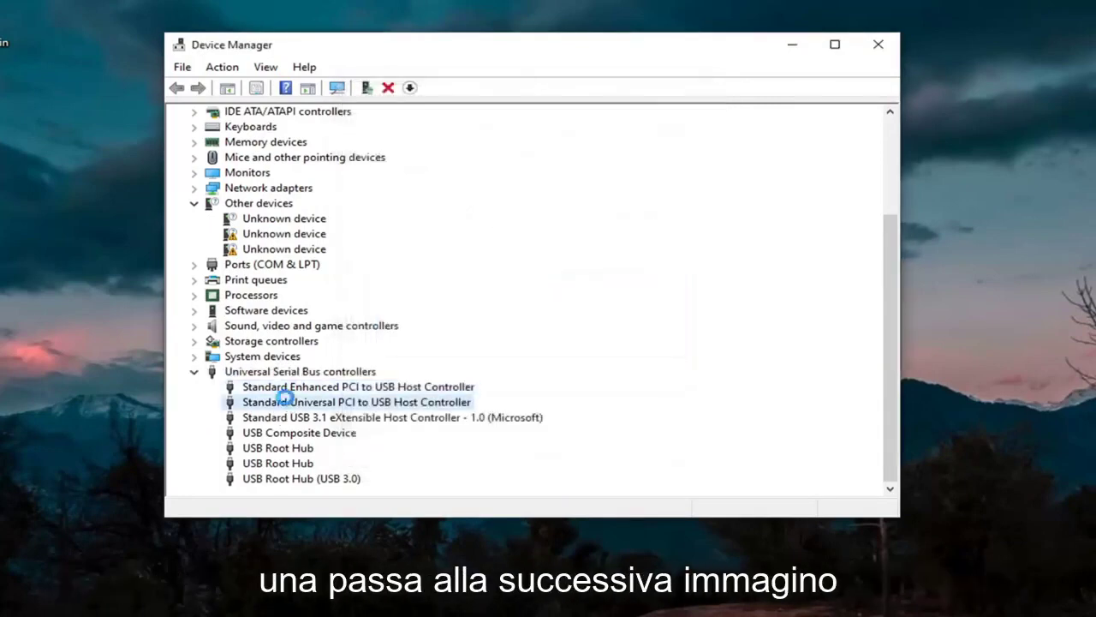
{"action": "left_click", "coordinate": [704, 93]}
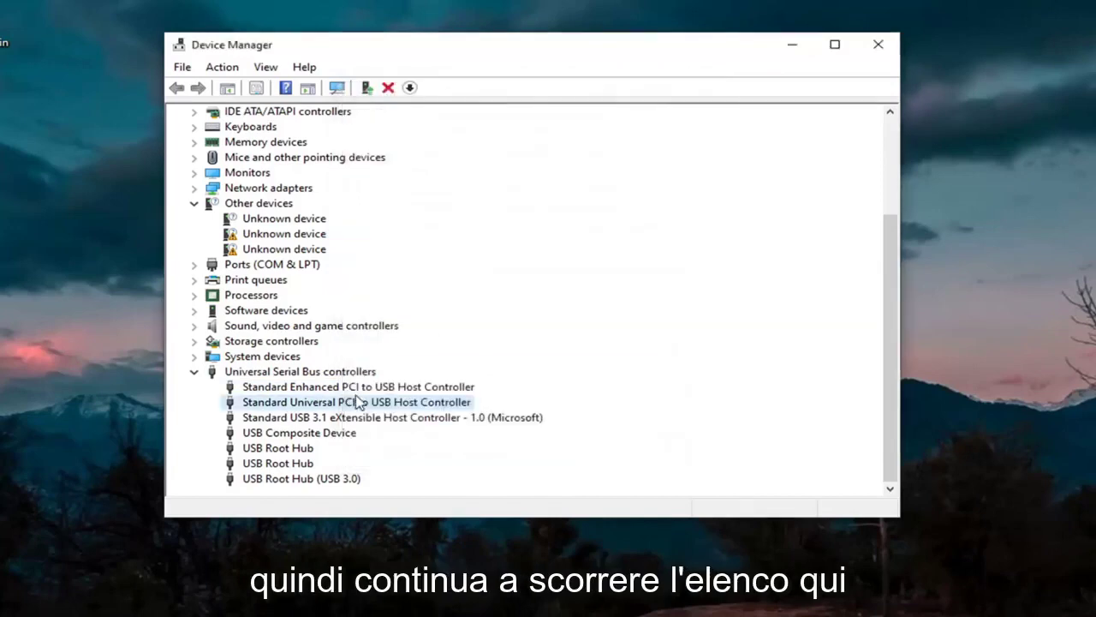
{"action": "key", "text": "Return"}
{"action": "left_click", "coordinate": [704, 93]}
- Turn off 'Allow the computer to turn off this device' for the USB 3.1 eXtensible Host Controller
{"action": "left_click", "coordinate": [445, 417]}
{"action": "double_click", "coordinate": [445, 417]}
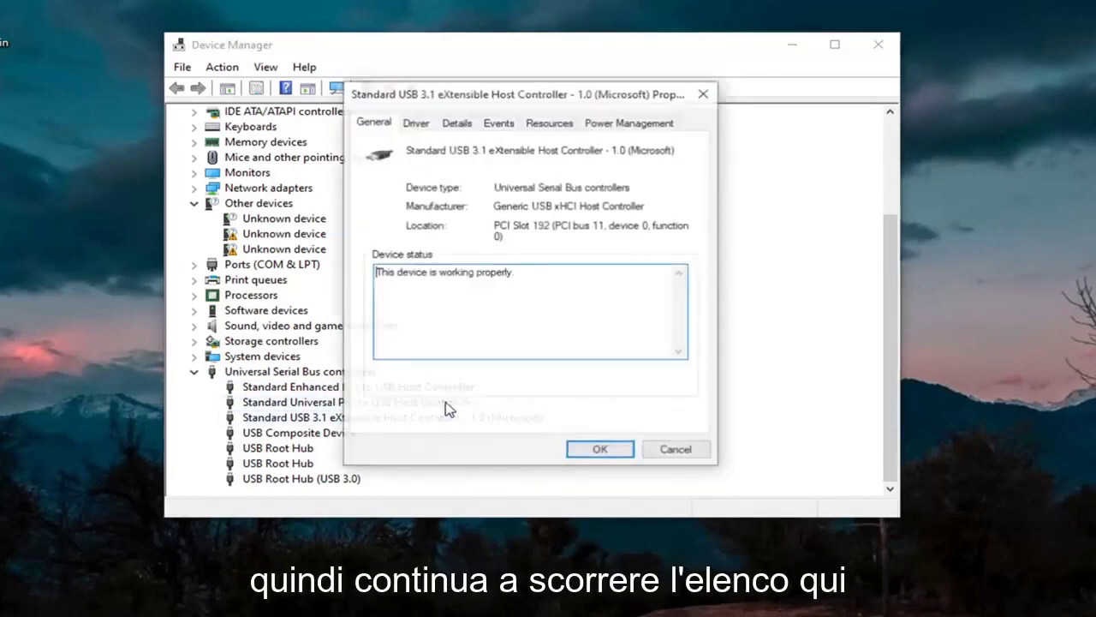
{"action": "left_click", "coordinate": [622, 125]}
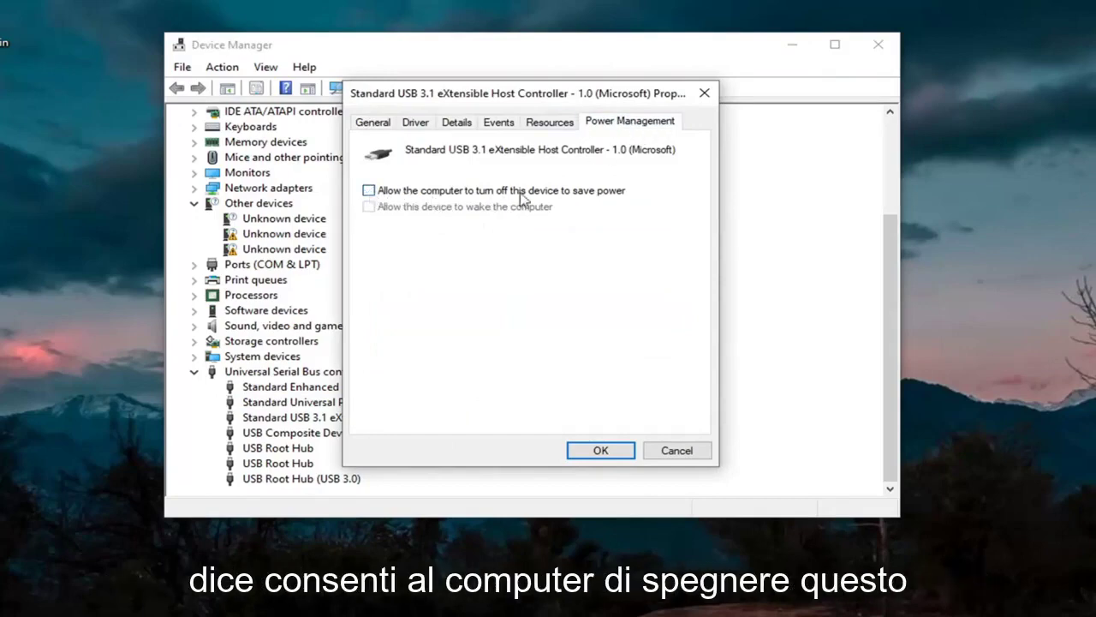
{"action": "left_click", "coordinate": [608, 454]}
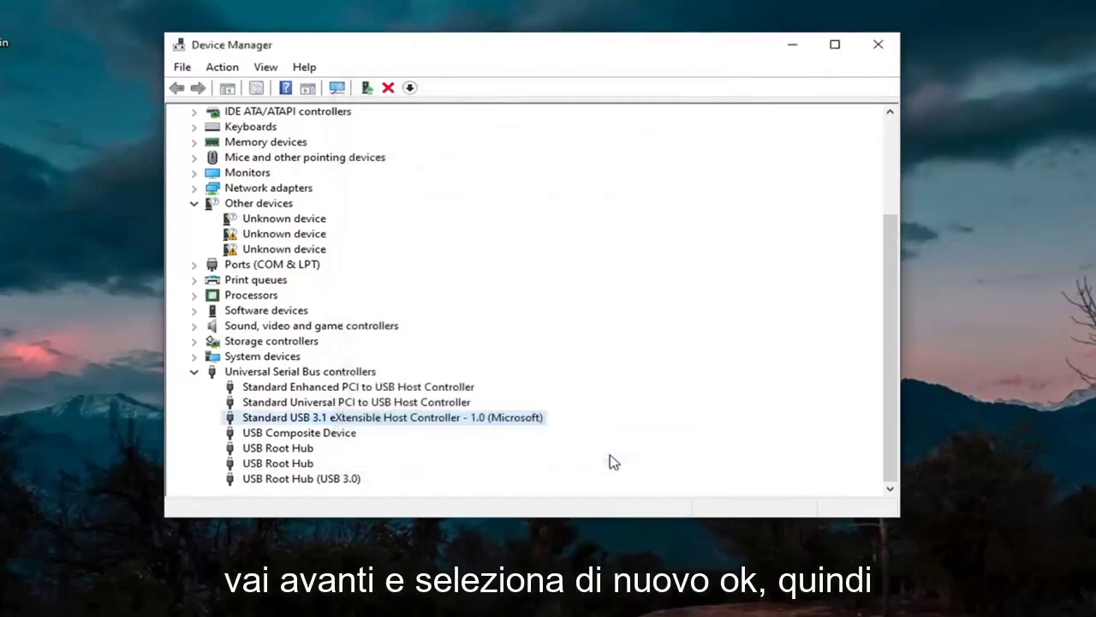
- Uncheck 'Allow the computer to turn off this device' for both USB Root Hubs
{"action": "double_click", "coordinate": [339, 435]}
{"action": "left_click", "coordinate": [702, 93]}
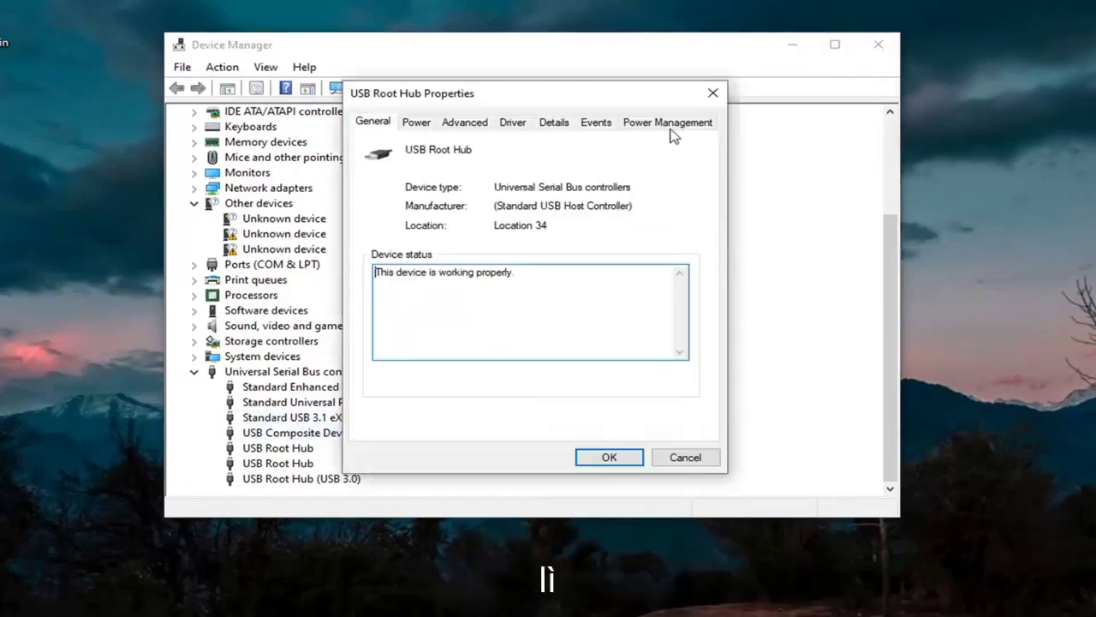
{"action": "left_click", "coordinate": [666, 122]}
{"action": "left_click", "coordinate": [427, 192]}
{"action": "left_click", "coordinate": [608, 456]}
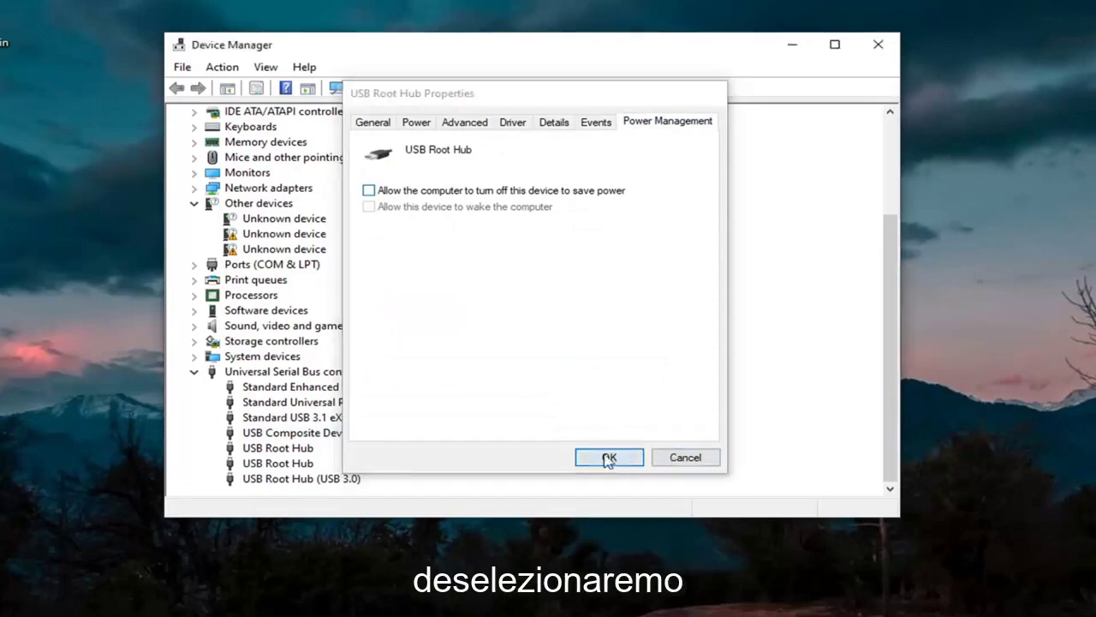
{"action": "double_click", "coordinate": [300, 463]}
{"action": "left_click", "coordinate": [667, 120]}
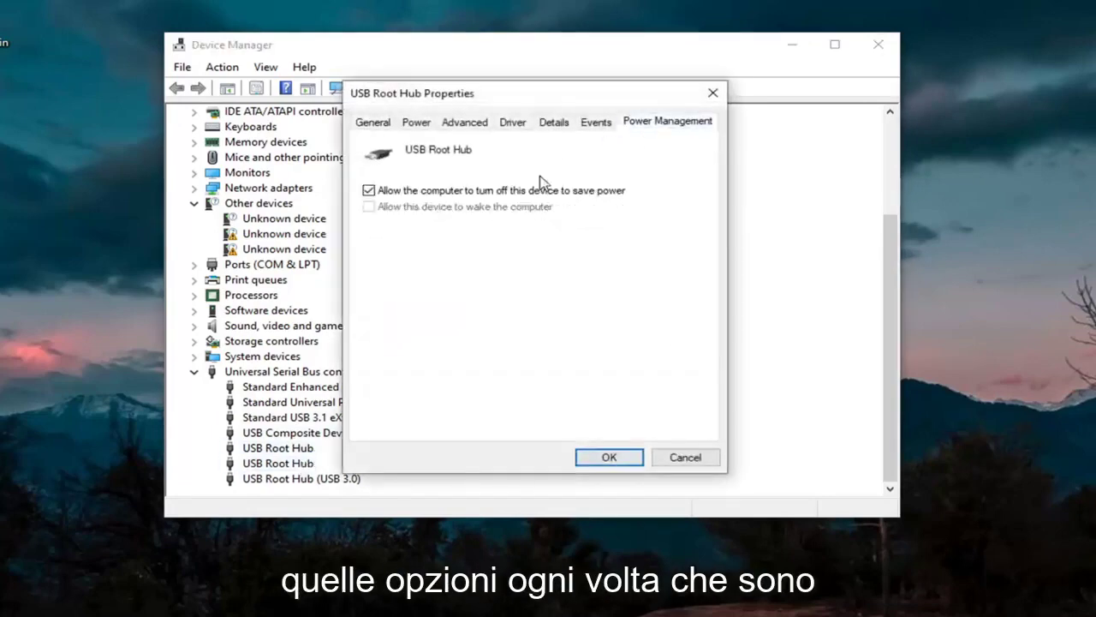
{"action": "left_click", "coordinate": [685, 456]}
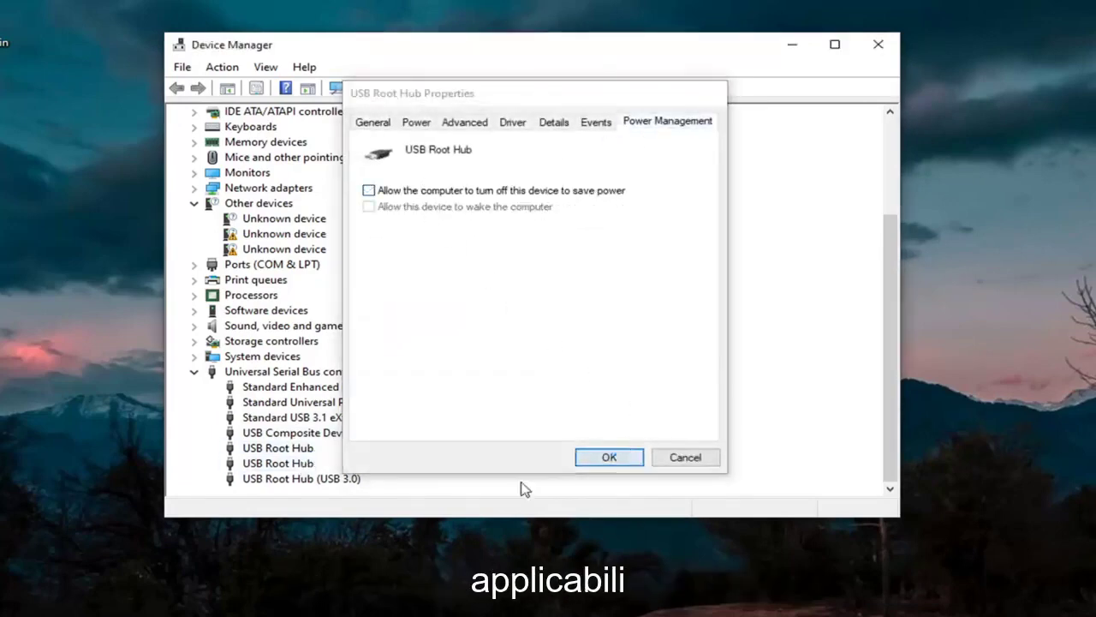
- Uncheck the same power-saving option for USB Root Hub (USB 3.0), then close Device Manager
{"action": "double_click", "coordinate": [317, 480]}
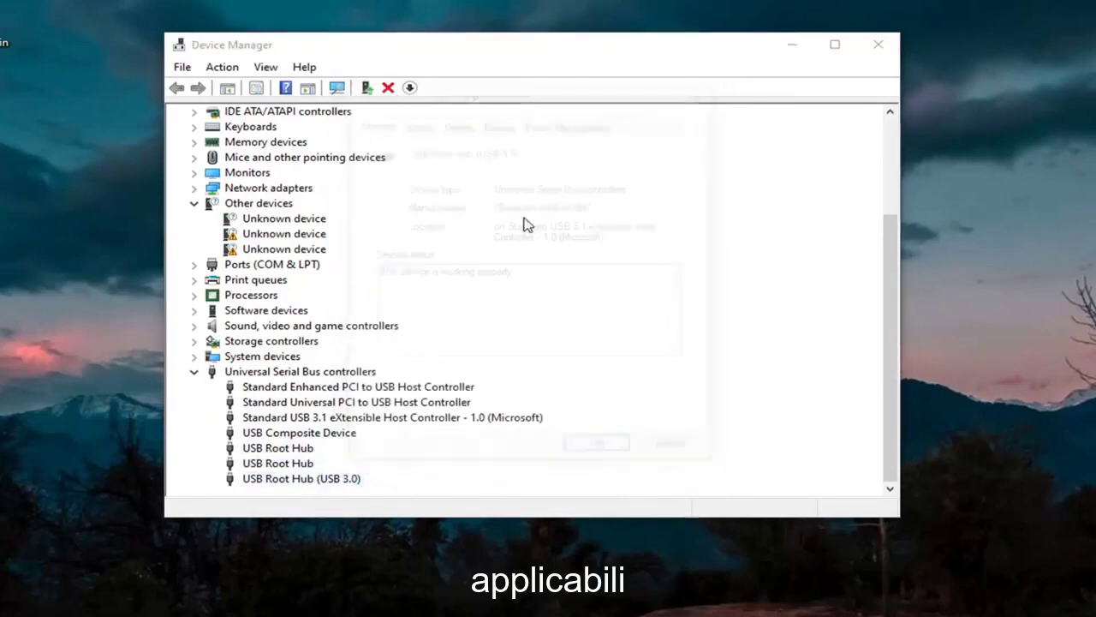
{"action": "left_click", "coordinate": [576, 122]}
{"action": "left_click", "coordinate": [417, 192]}
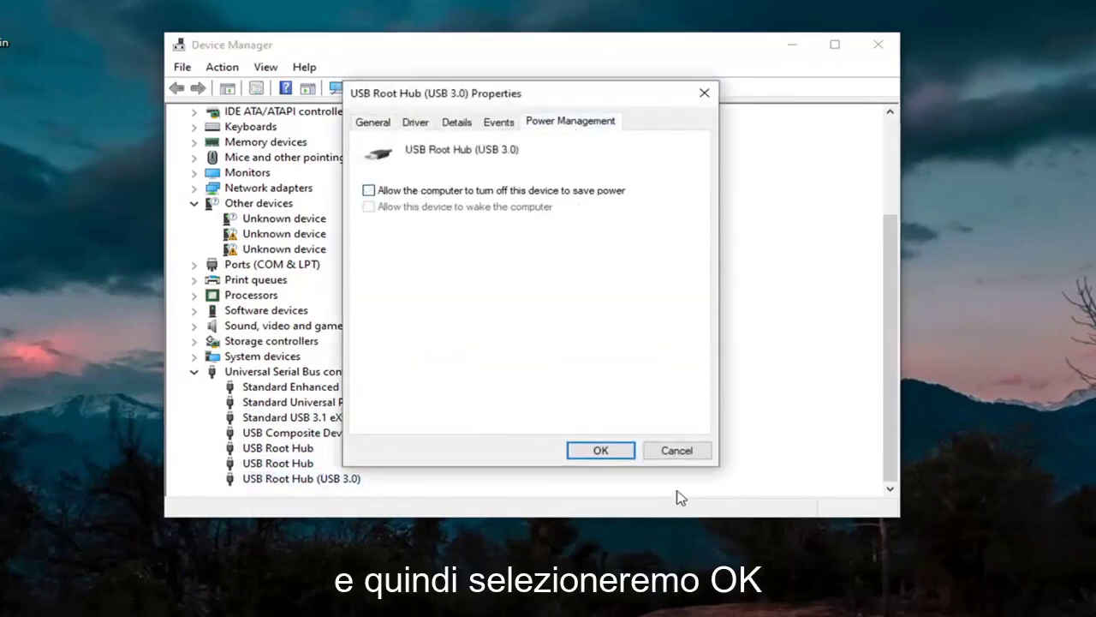
{"action": "left_click", "coordinate": [612, 454]}
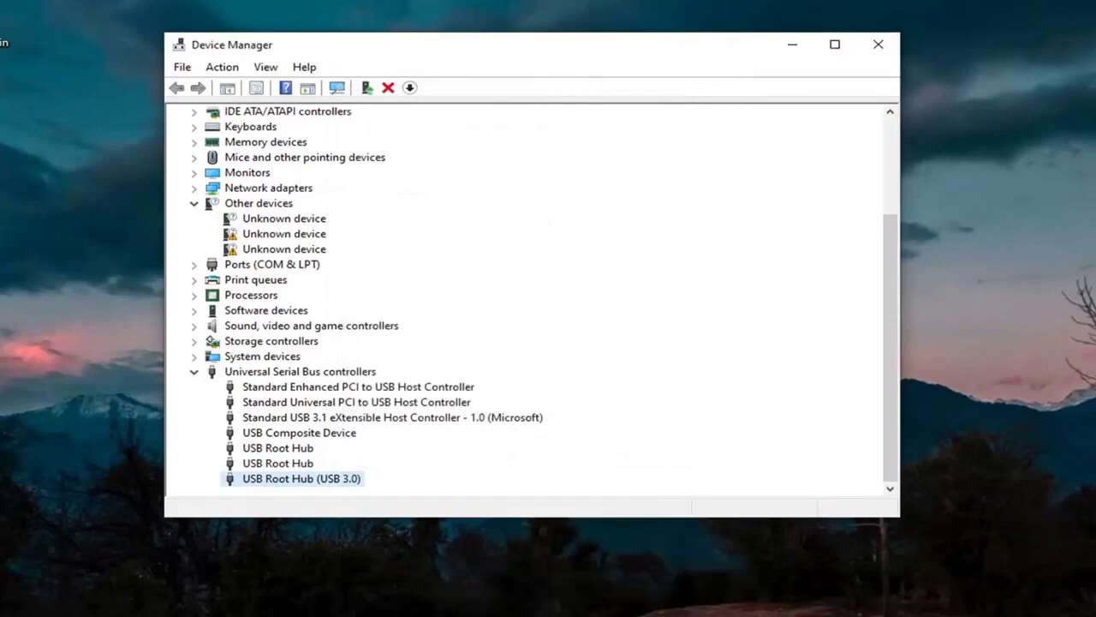
{"action": "left_click", "coordinate": [877, 44]}
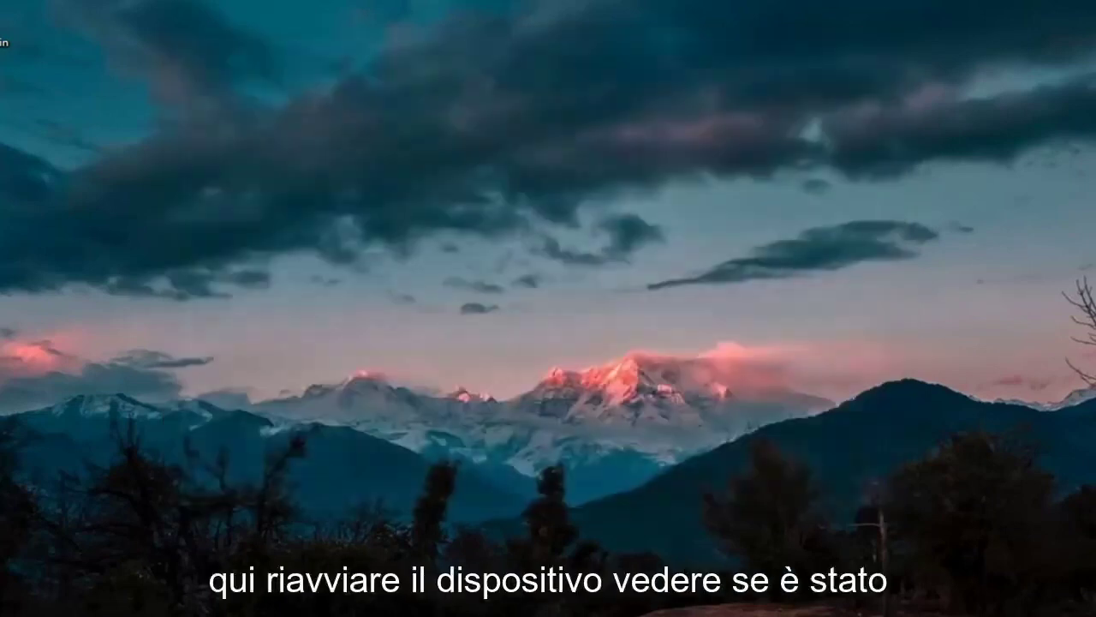